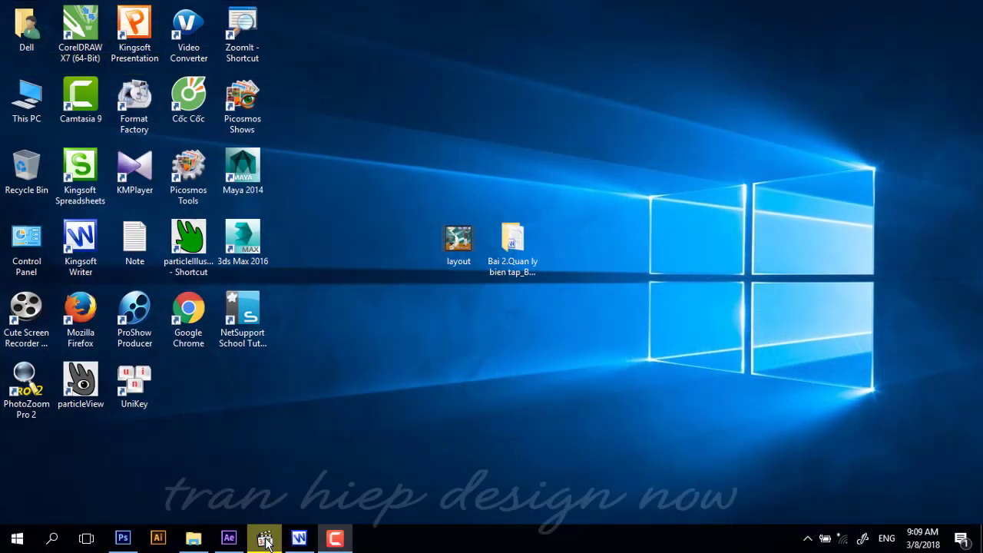
# Replay the Day so.mov countdown in Windows Media Player several times to study the rings and crosshair.
pyautogui.click(265, 540)
pyautogui.moveTo(502, 136); pyautogui.dragTo(498, 87)
pyautogui.click(369, 314)
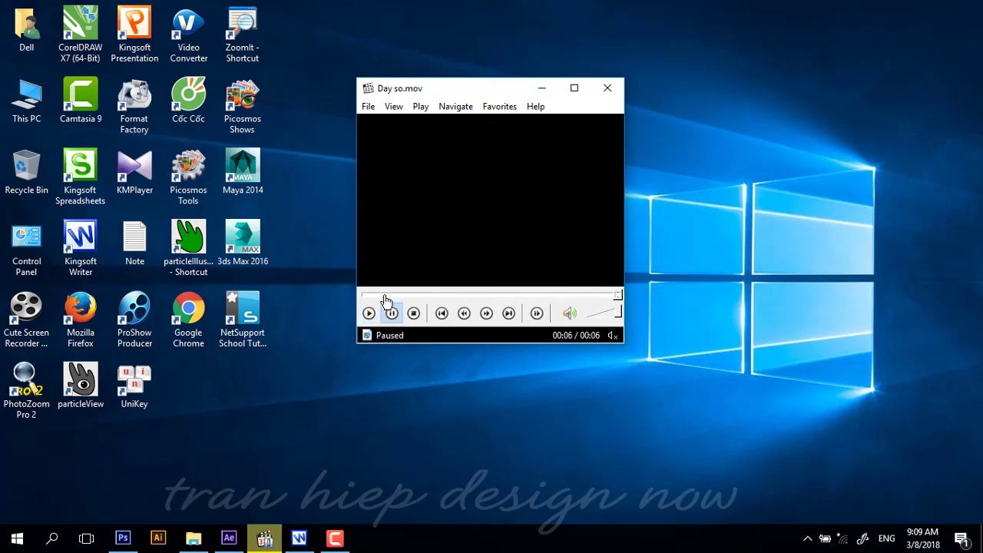
pyautogui.click(369, 313)
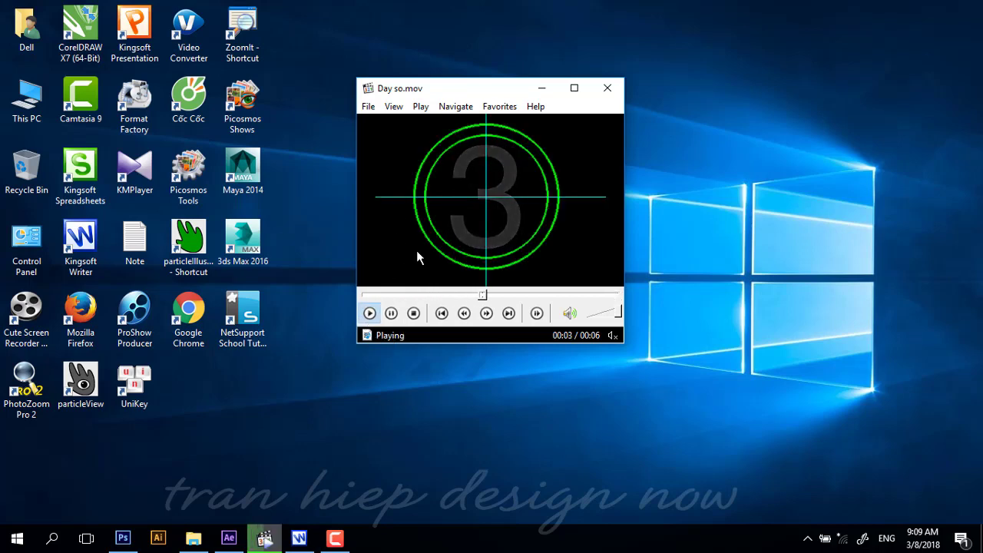
pyautogui.click(369, 314)
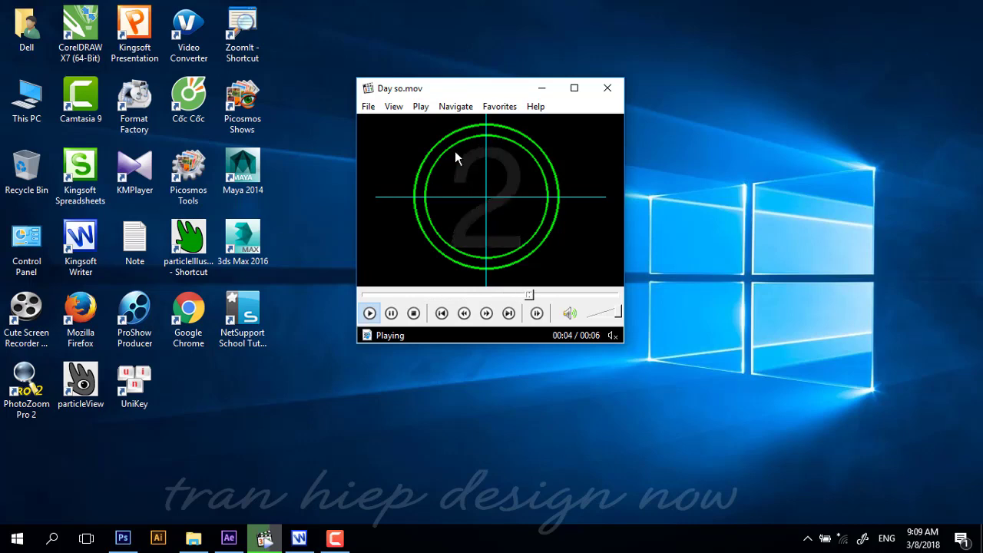
pyautogui.moveTo(484, 88); pyautogui.dragTo(485, 75)
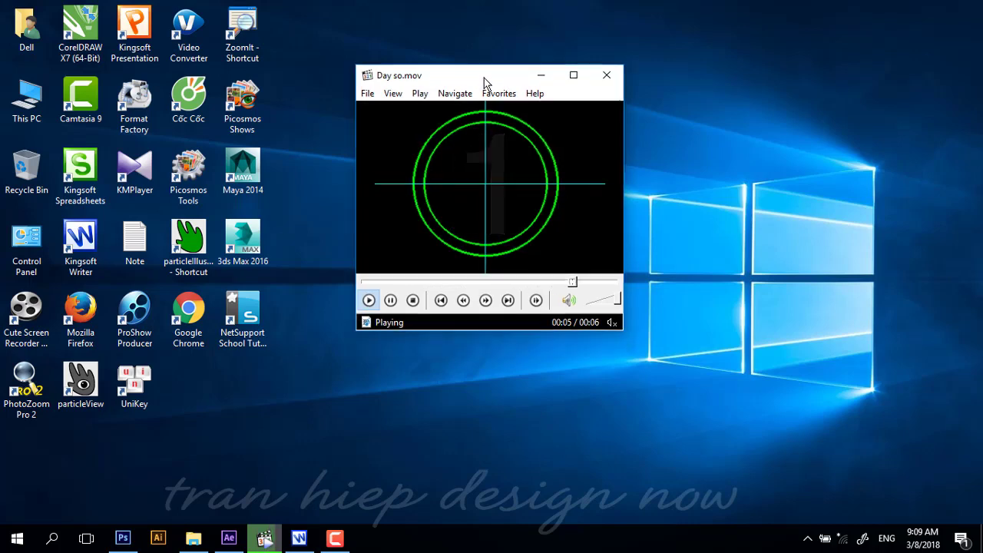
pyautogui.click(370, 299)
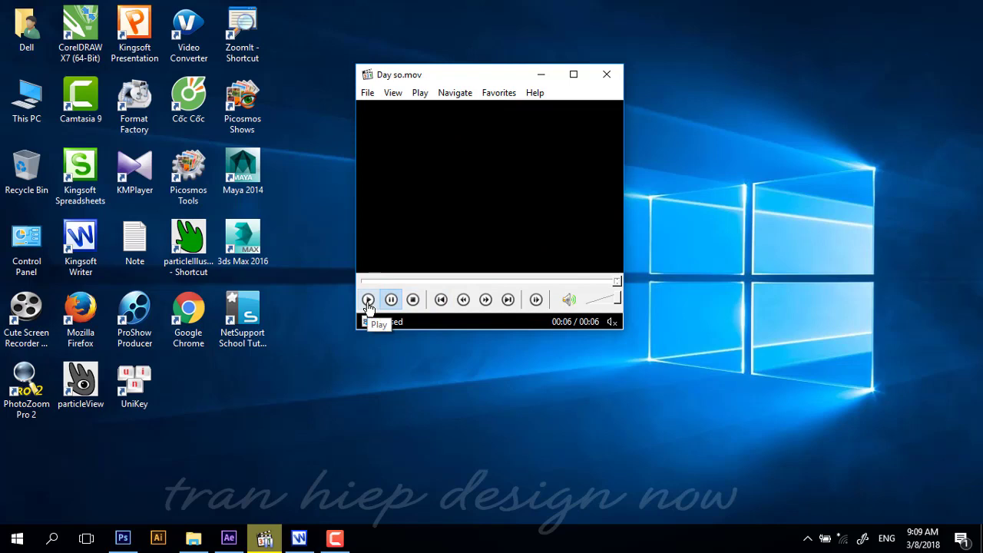
pyautogui.click(368, 301)
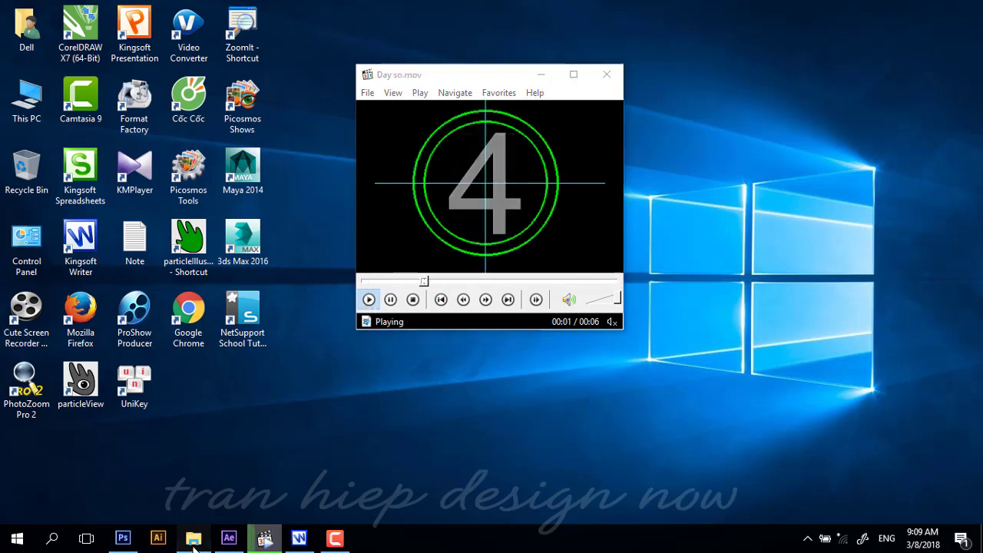
pyautogui.click(194, 541)
# Drag the Vong tron PSD file from the tao day so folder into Photoshop.
pyautogui.click(201, 201)
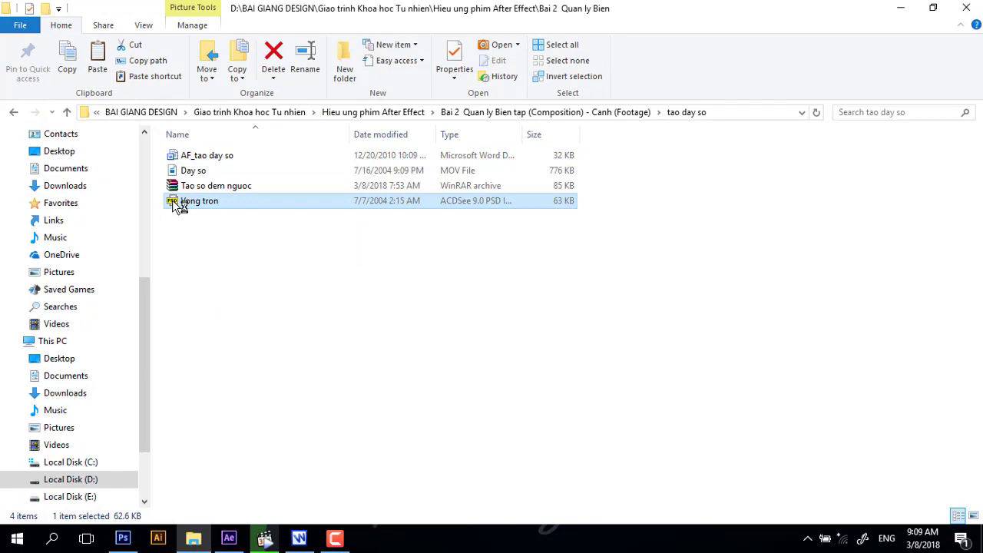
pyautogui.moveTo(185, 203)
pyautogui.mouseDown()
pyautogui.moveTo(229, 489)
pyautogui.moveTo(142, 541)
pyautogui.moveTo(272, 316)
pyautogui.mouseUp()
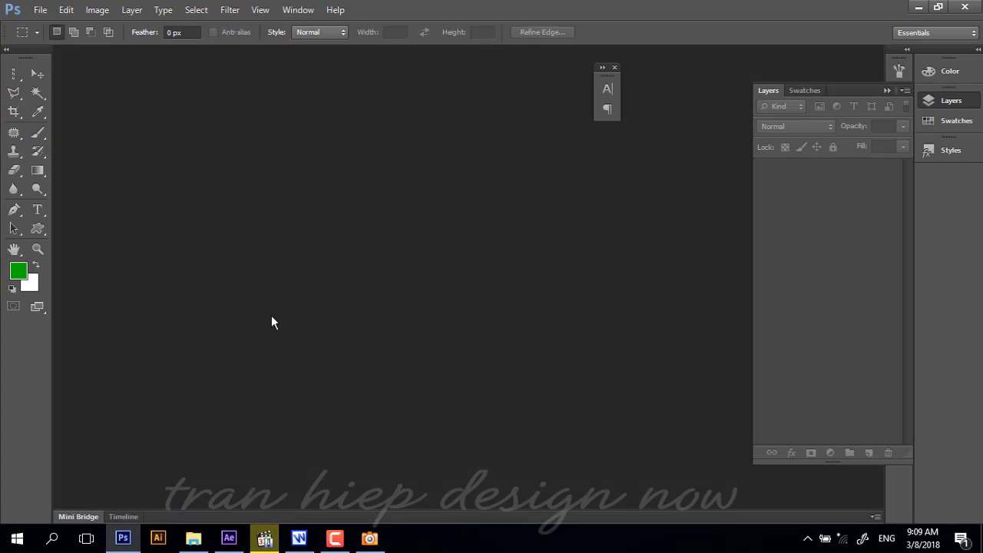
pyautogui.click(370, 537)
# Replay the countdown to compare with Vong tron.psd, then close the Vong tron document.
pyautogui.click(964, 7)
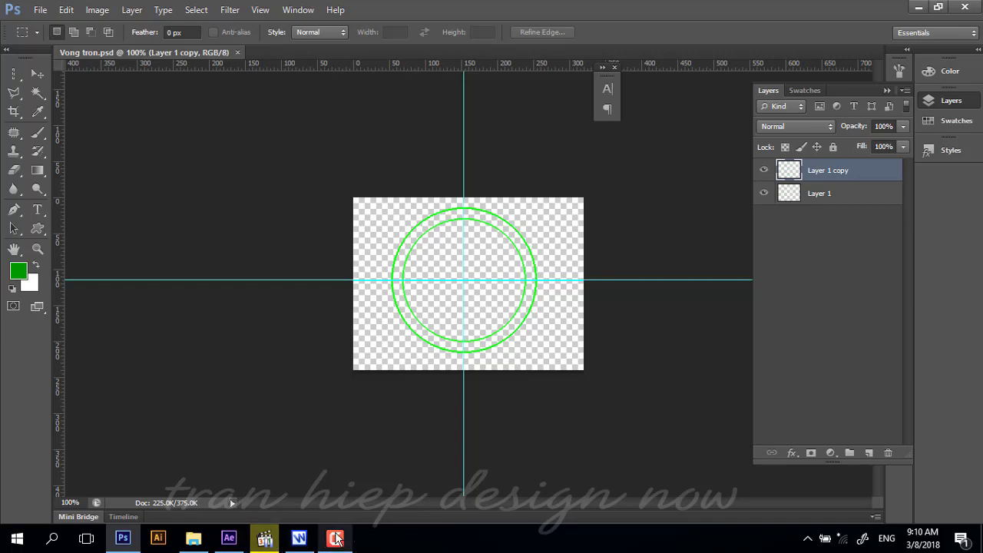
pyautogui.click(273, 547)
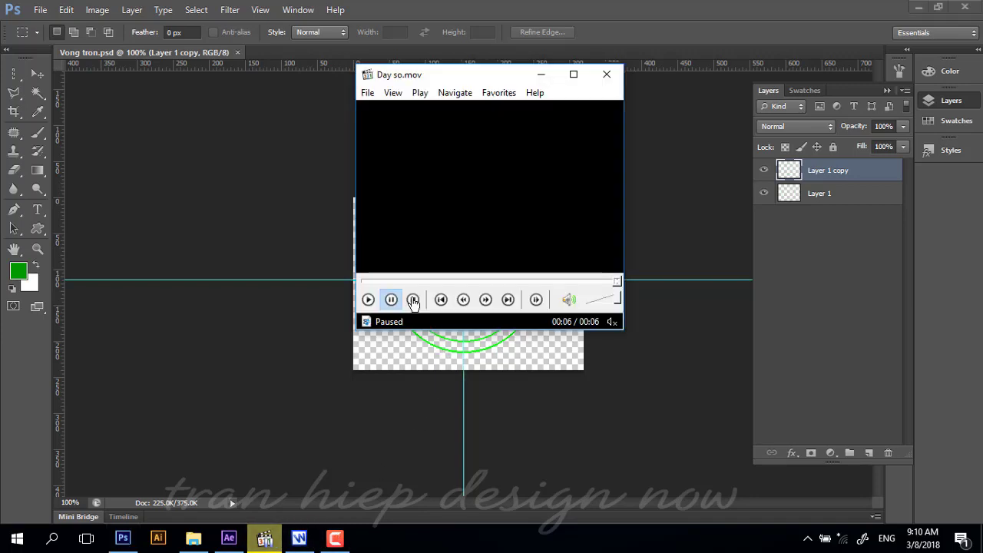
pyautogui.click(370, 299)
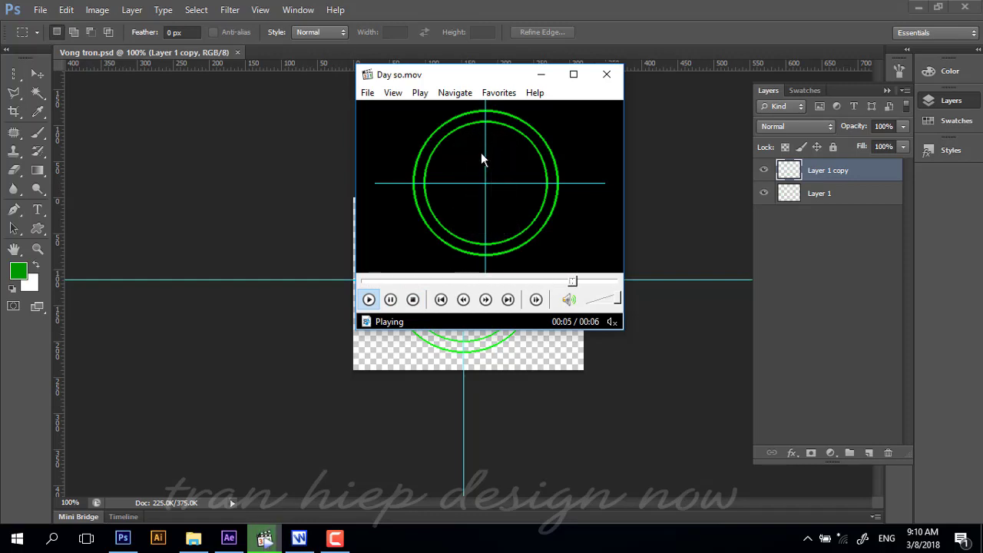
pyautogui.click(540, 74)
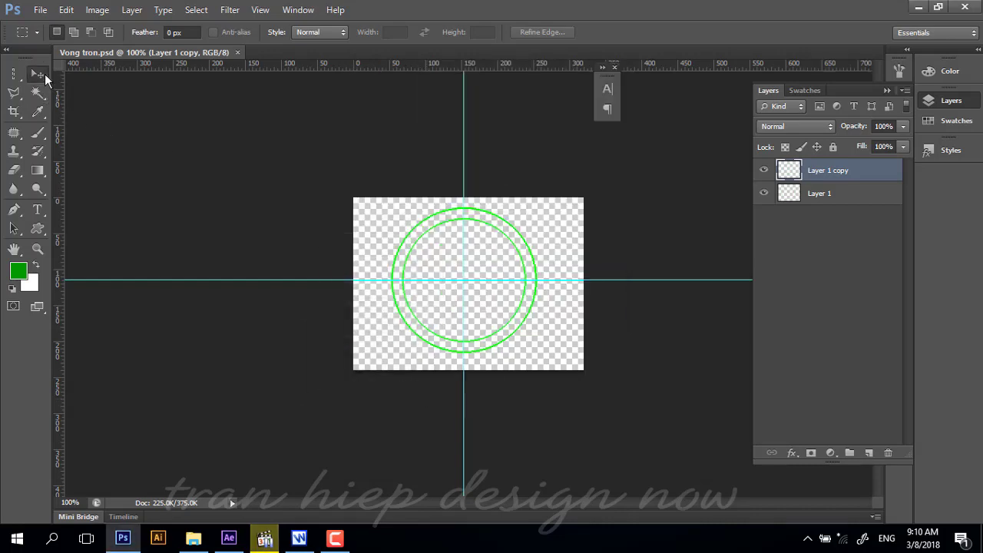
pyautogui.click(43, 73)
pyautogui.click(238, 52)
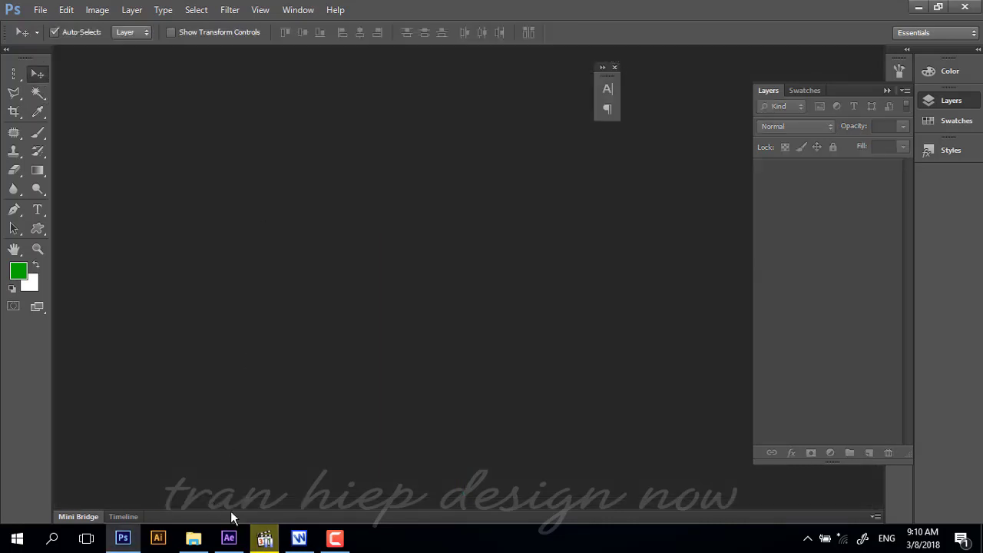
# Scroll the Writer tutorial to the 320×240 px, 96 ppi, RGB, transparent new-file settings.
pyautogui.click(299, 538)
pyautogui.scroll(2, 436, 240)
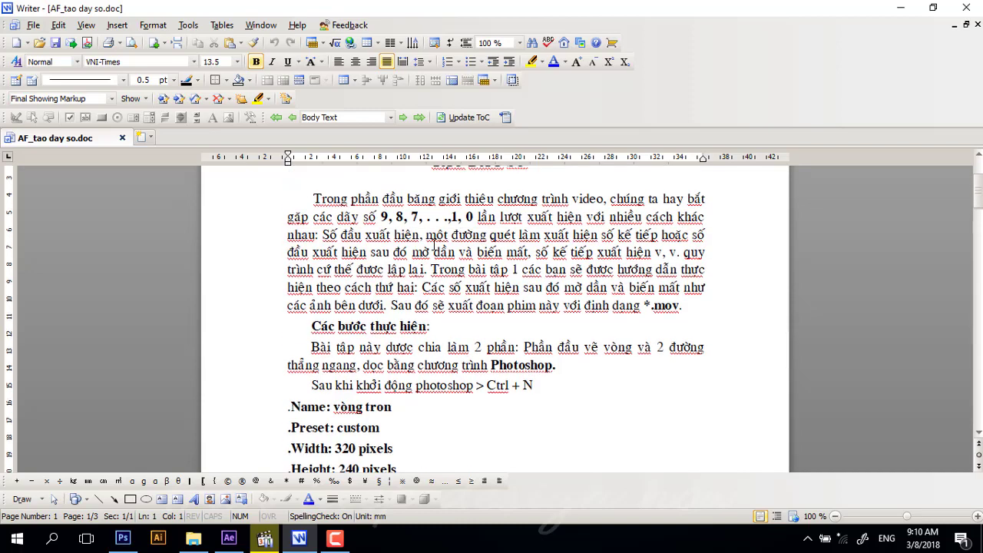
pyautogui.scroll(-1, 434, 246)
pyautogui.scroll(-1, 433, 250)
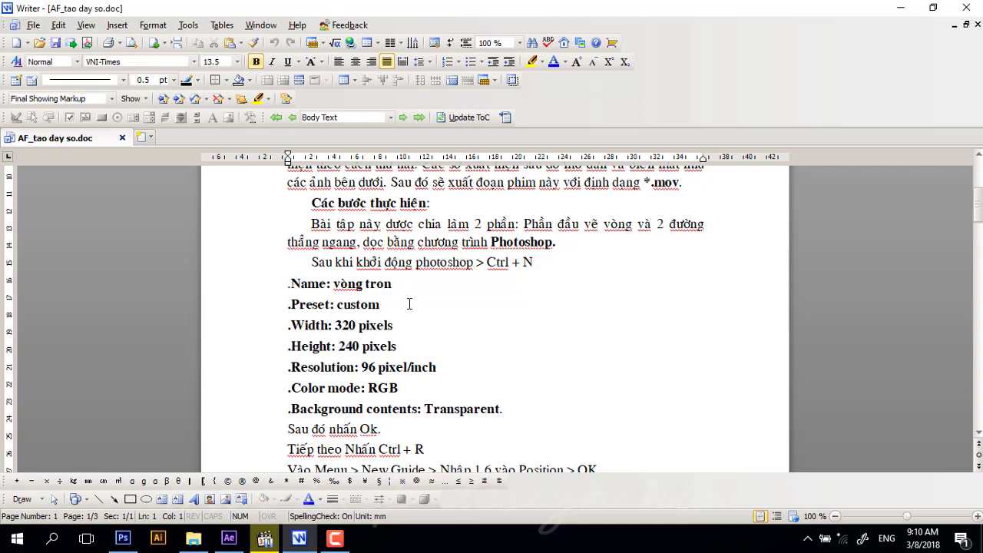
pyautogui.click(125, 542)
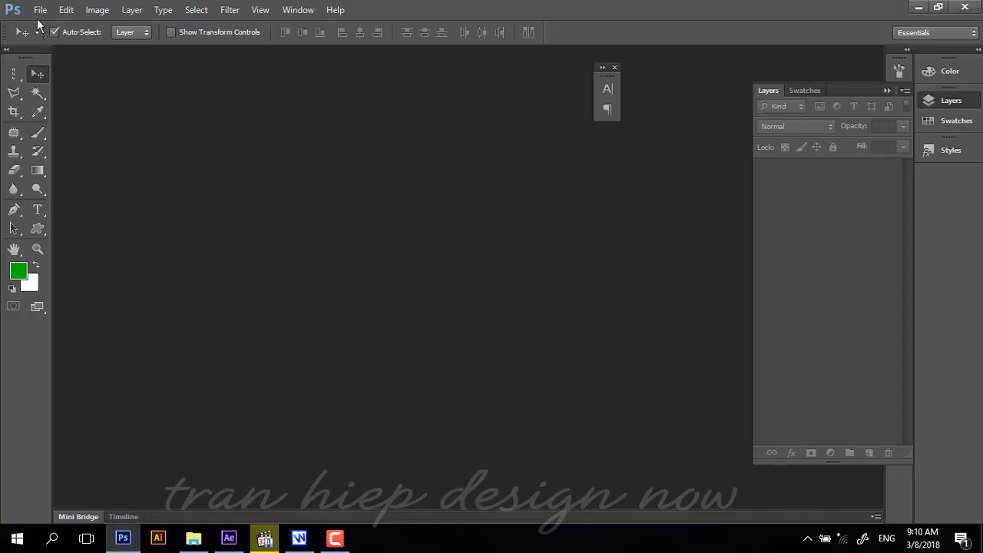
# Bring up the File > New dialog and select its 320 px width value.
pyautogui.click(39, 12)
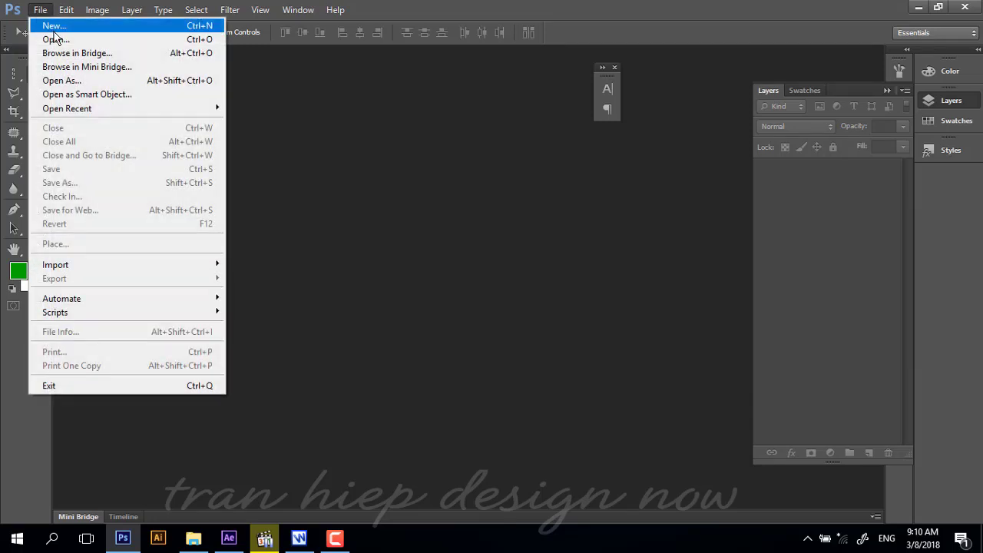
pyautogui.click(203, 29)
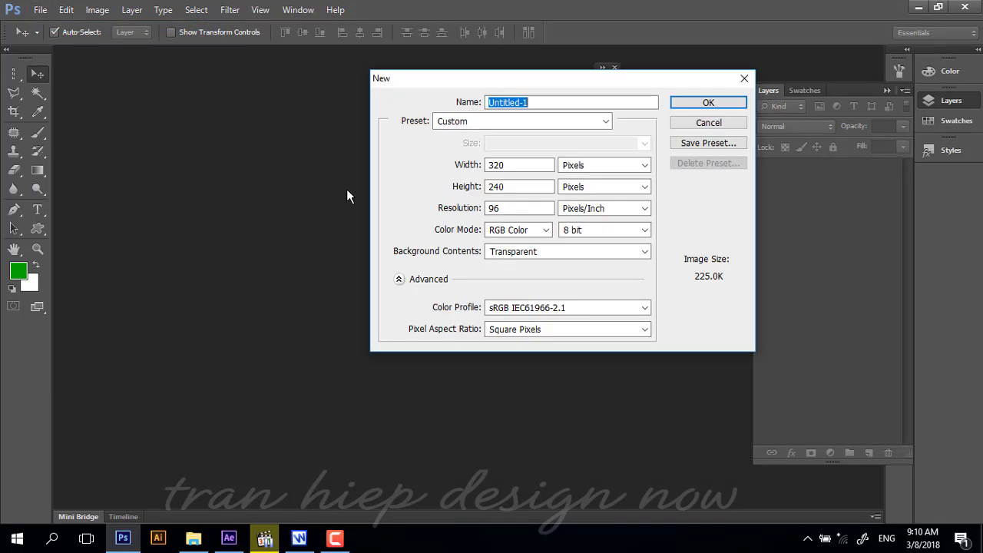
pyautogui.doubleClick(533, 166)
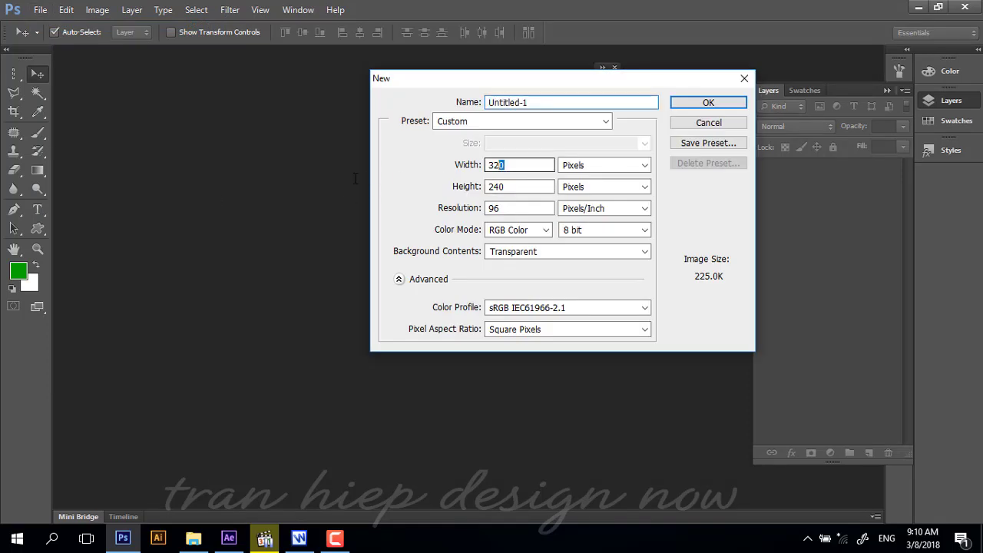
pyautogui.click(298, 537)
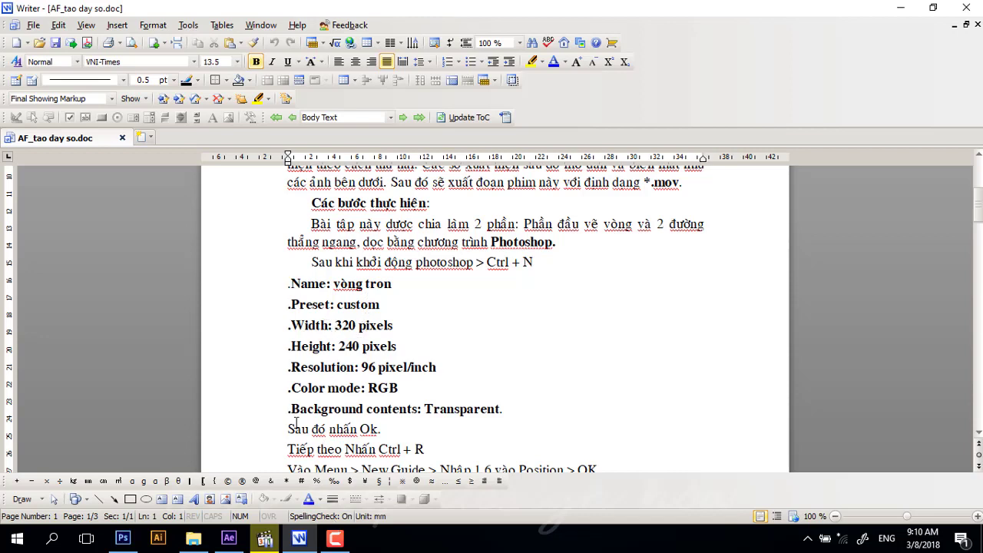
# Highlight the Height, resolution 96, RGB and Transparent background settings in the tutorial.
pyautogui.moveTo(309, 346); pyautogui.dragTo(301, 346)
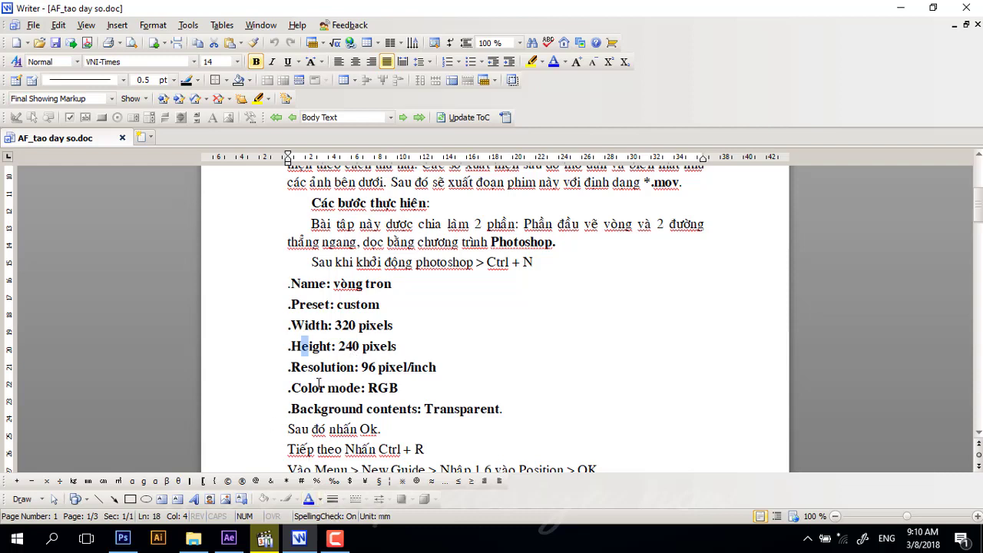
pyautogui.click(339, 367)
pyautogui.doubleClick(364, 369)
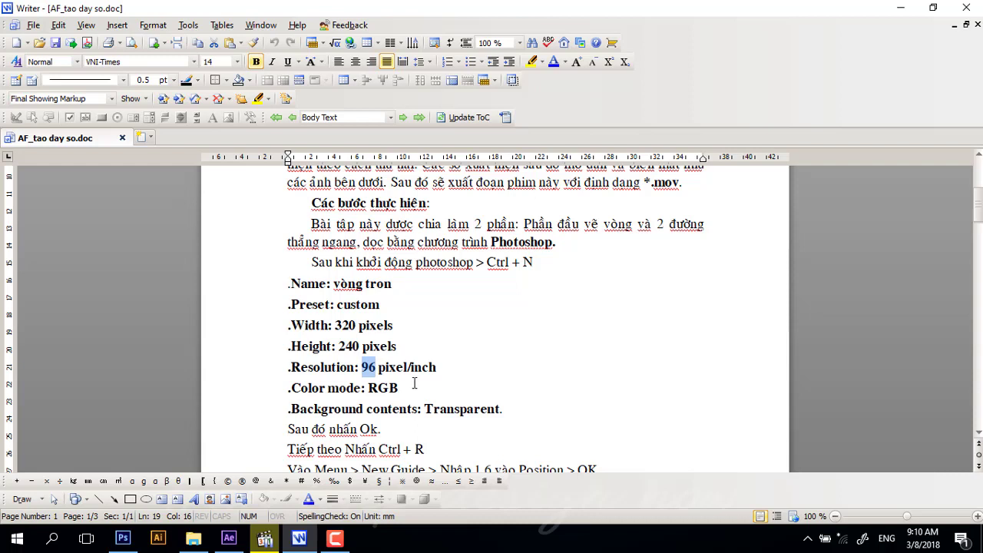
pyautogui.moveTo(367, 388); pyautogui.dragTo(399, 387)
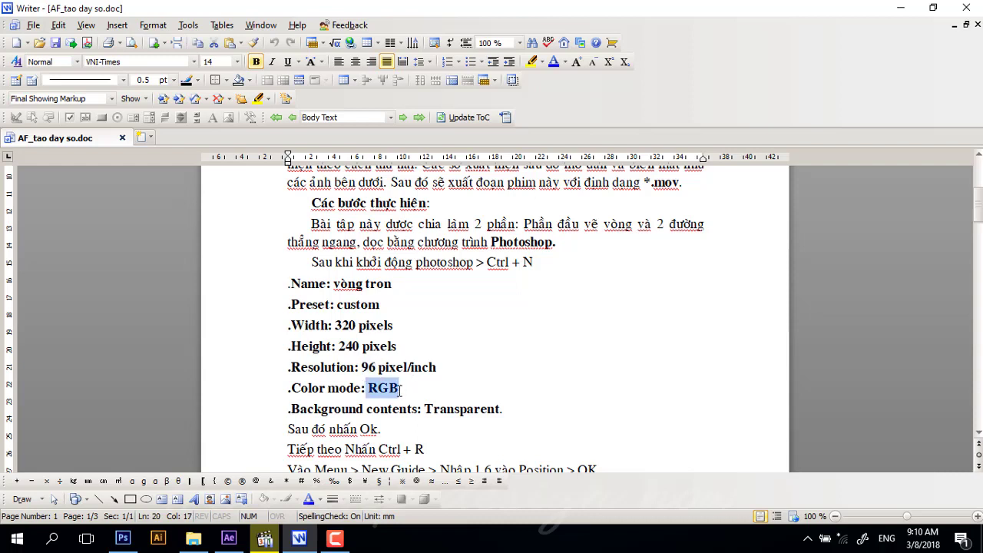
pyautogui.click(310, 408)
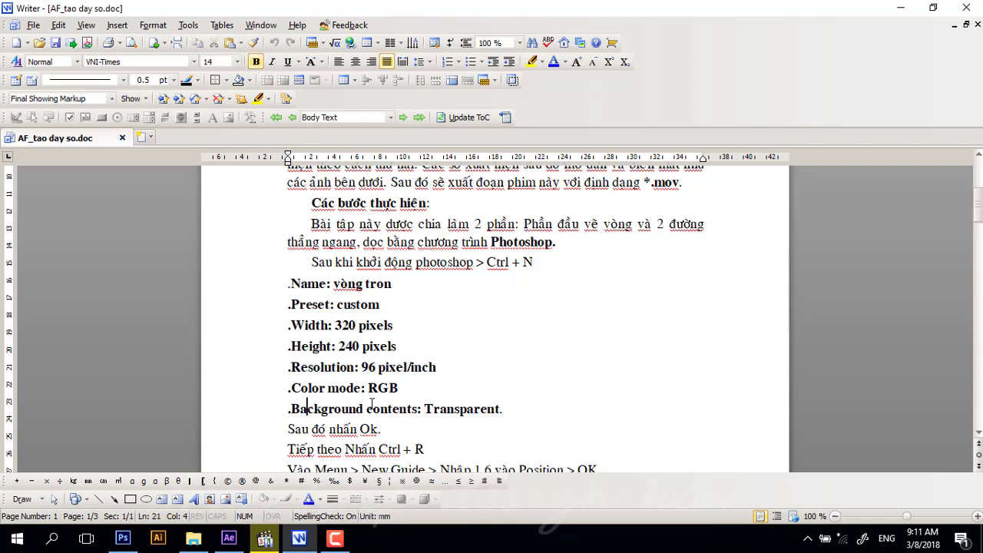
pyautogui.moveTo(425, 408); pyautogui.dragTo(539, 407)
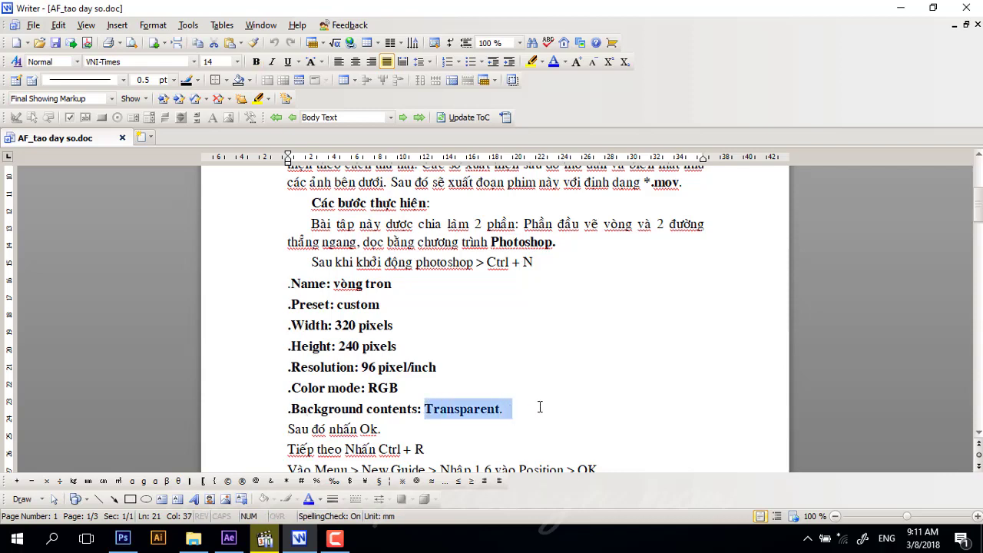
pyautogui.click(267, 541)
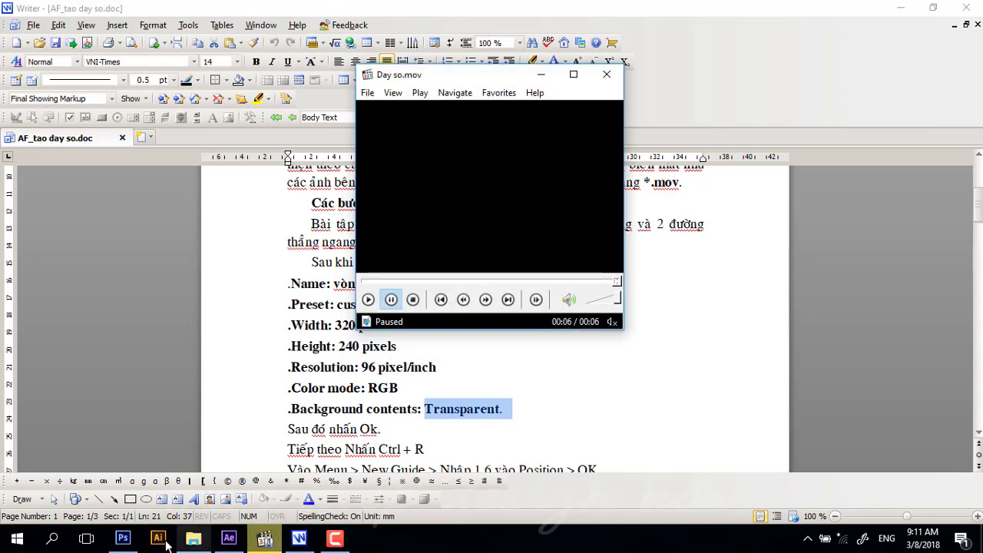
pyautogui.click(126, 541)
# Set Background Contents to Transparent and enter the document name 'vong tron'.
pyautogui.click(516, 253)
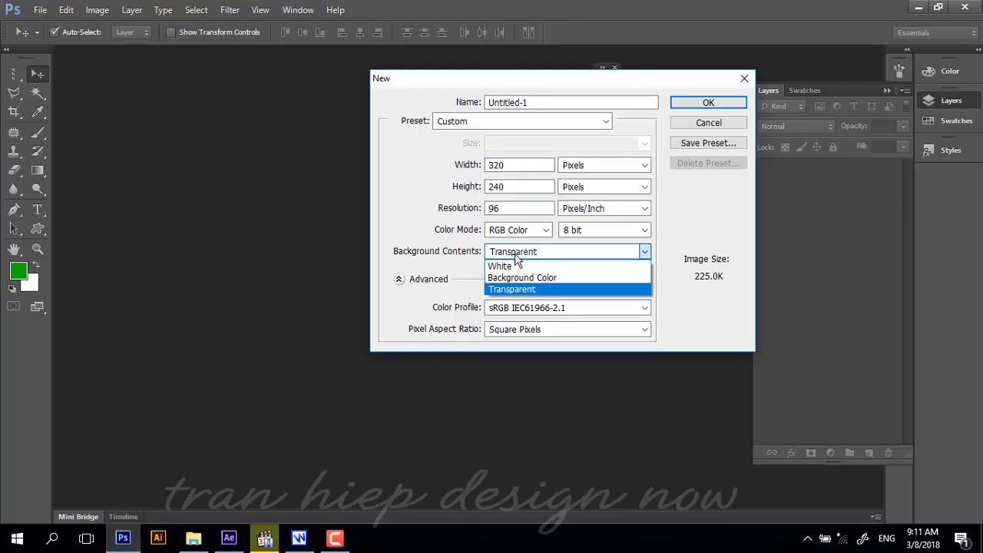
pyautogui.click(546, 253)
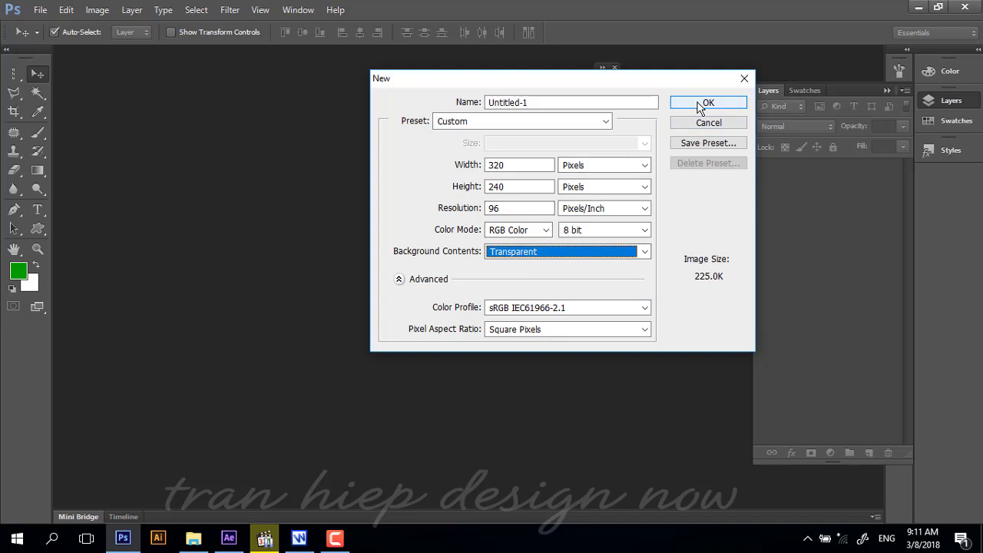
pyautogui.moveTo(547, 103); pyautogui.dragTo(330, 114)
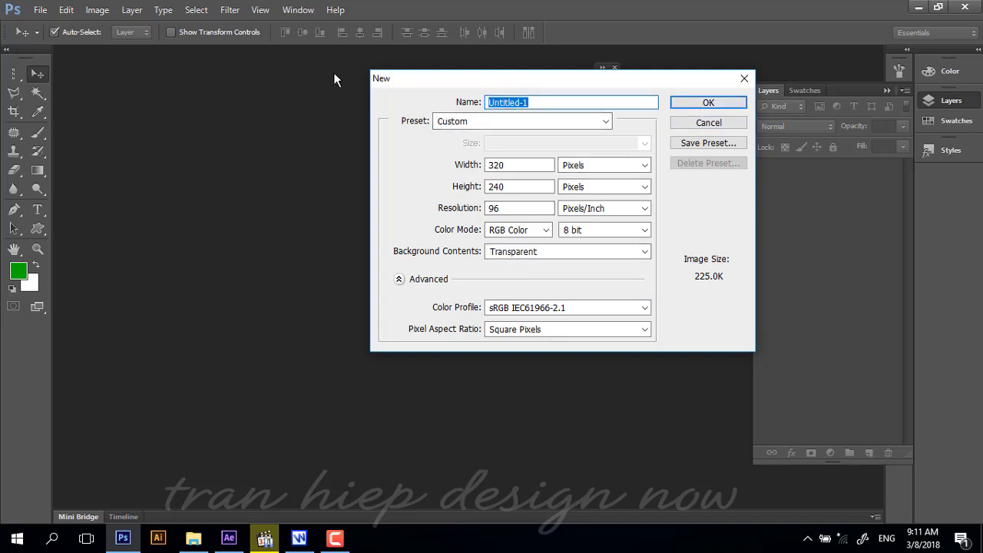
pyautogui.write('vong tr')
pyautogui.write('on')
# Keep the width unit in pixels and inspect the width and height fields.
pyautogui.doubleClick(495, 165)
pyautogui.click(595, 164)
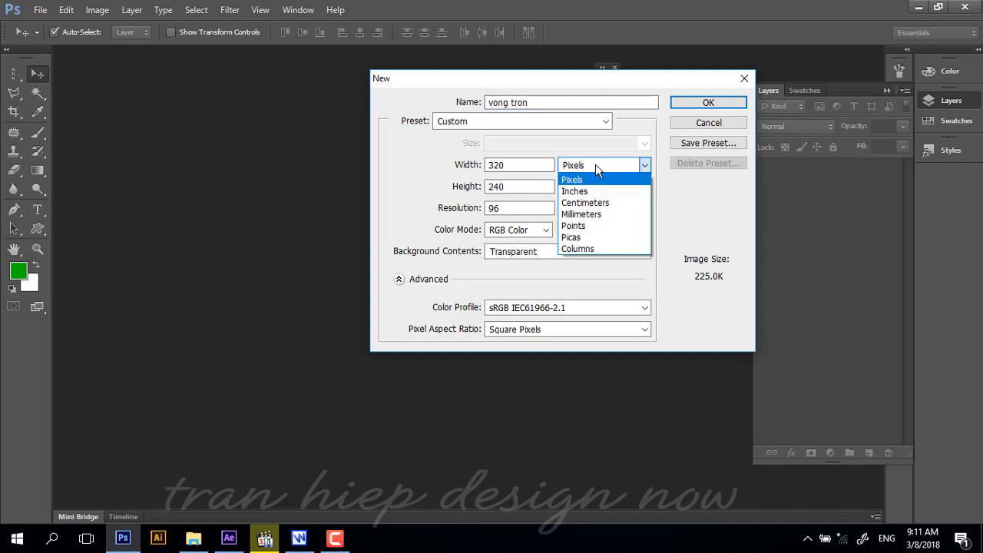
pyautogui.click(595, 166)
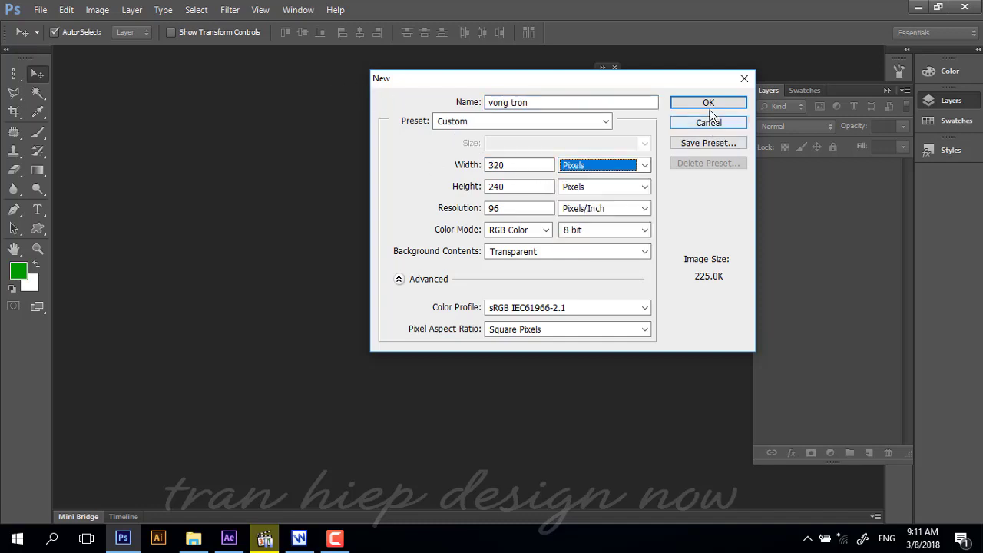
pyautogui.click(524, 165)
pyautogui.click(440, 175)
pyautogui.doubleClick(511, 187)
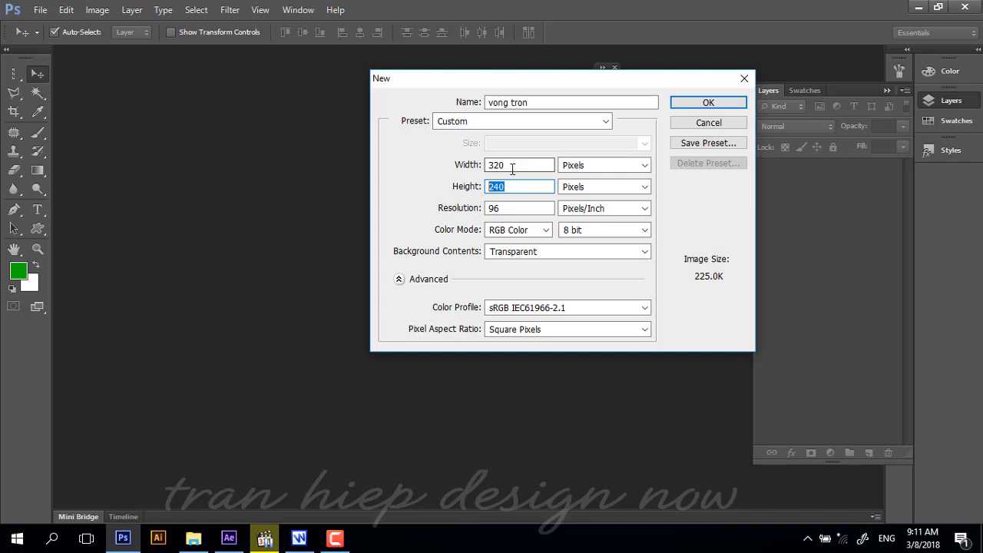
pyautogui.doubleClick(508, 166)
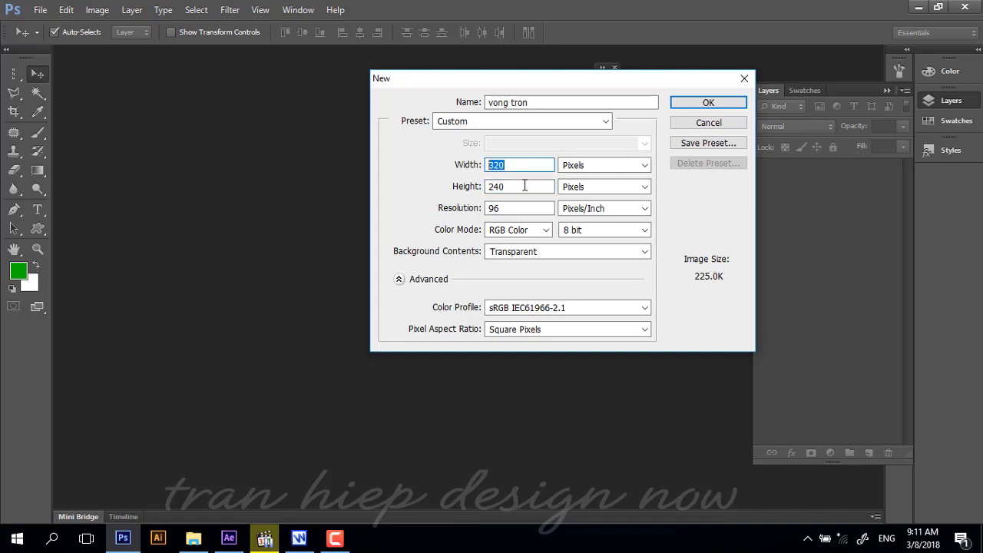
pyautogui.doubleClick(525, 187)
pyautogui.doubleClick(496, 166)
pyautogui.press('Tab')
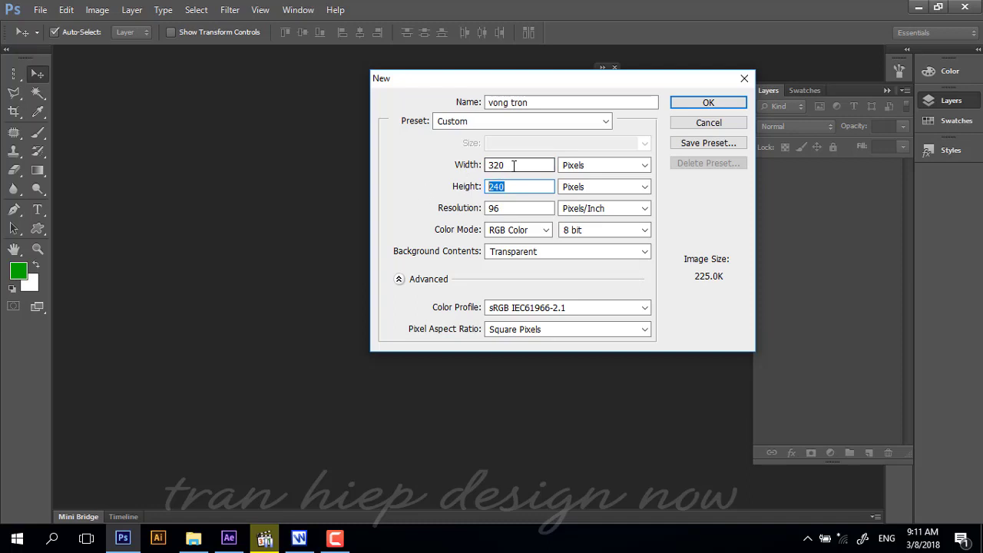
pyautogui.doubleClick(512, 165)
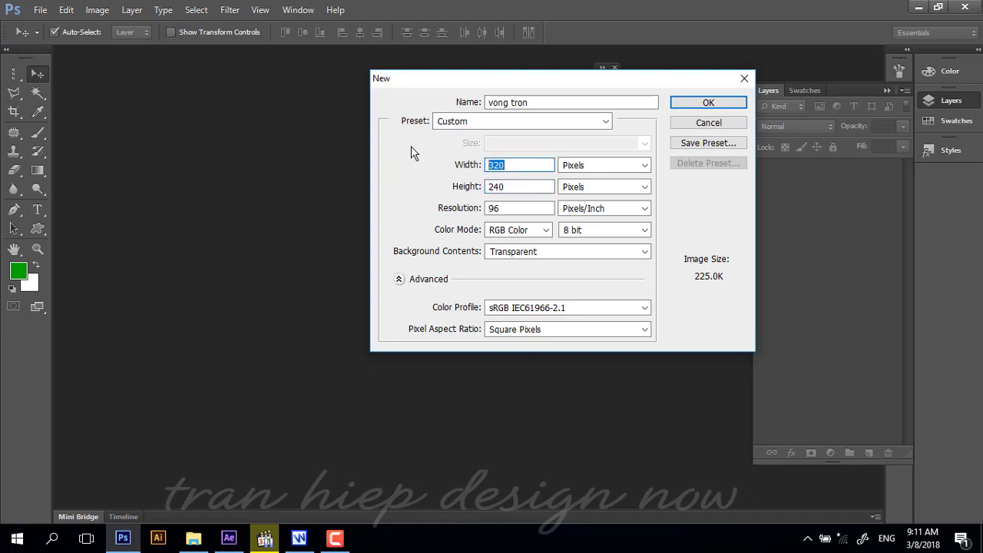
pyautogui.doubleClick(512, 187)
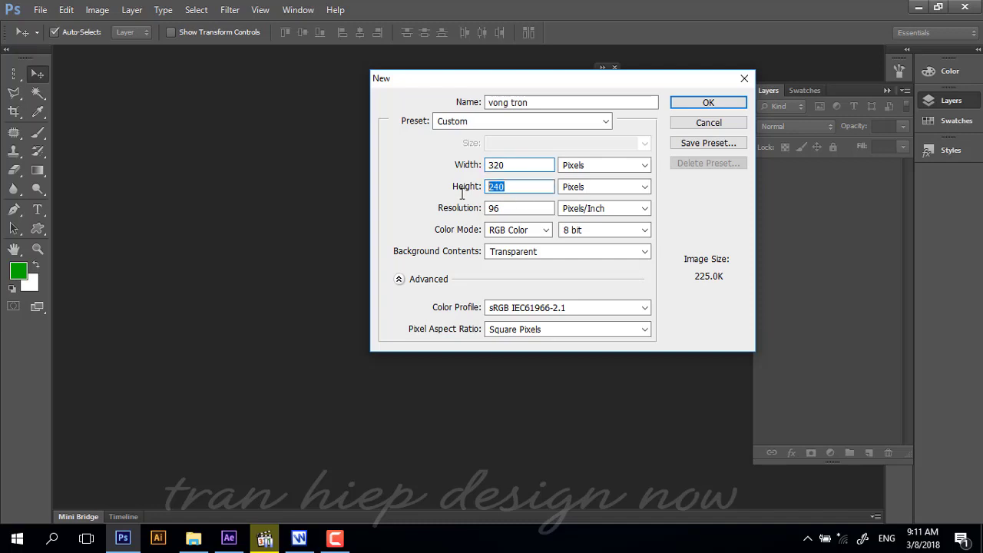
# Try width and height values of 750, 420 and 2050.
pyautogui.doubleClick(510, 165)
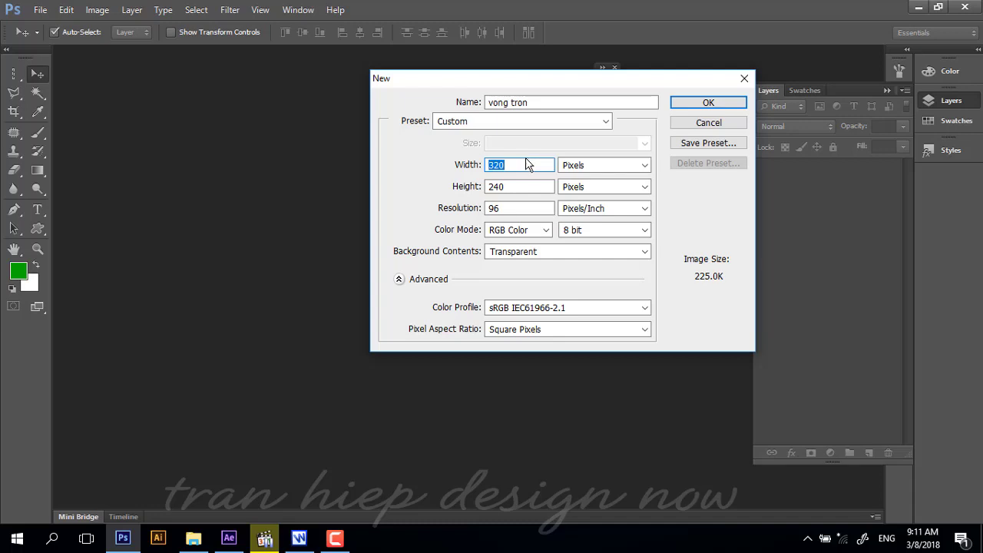
pyautogui.write('750')
pyautogui.doubleClick(535, 186)
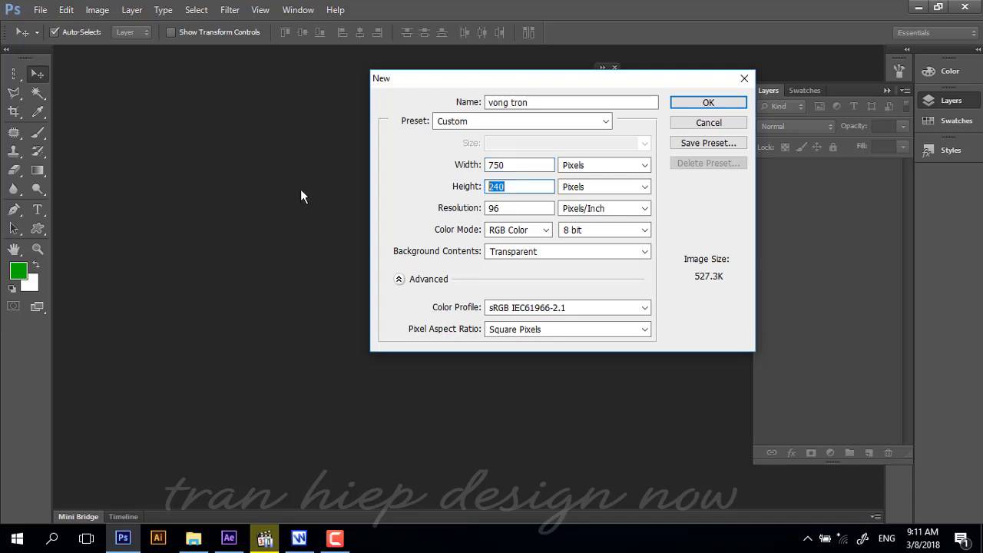
pyautogui.write('4')
pyautogui.write('20')
pyautogui.moveTo(505, 165)
pyautogui.mouseDown()
pyautogui.moveTo(495, 165)
pyautogui.moveTo(495, 187)
pyautogui.mouseUp()
pyautogui.write('20')
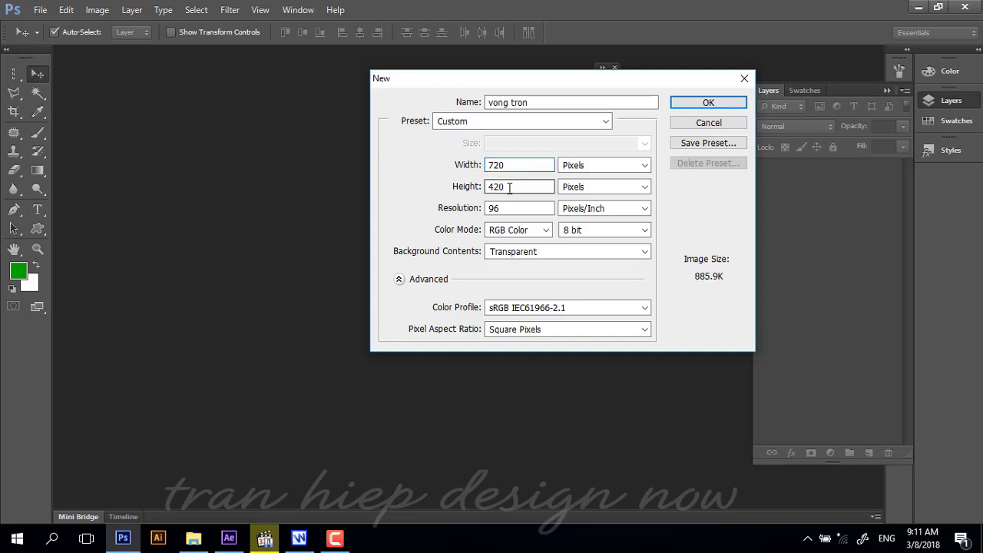
pyautogui.write('5')
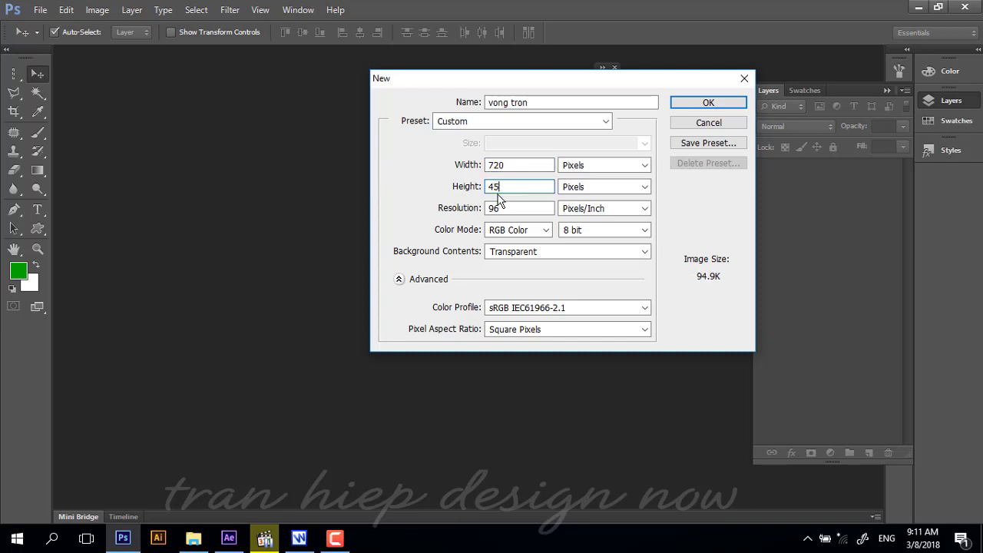
pyautogui.write('0')
# Set width 320 px and height 240 px and create the document.
pyautogui.click(514, 165)
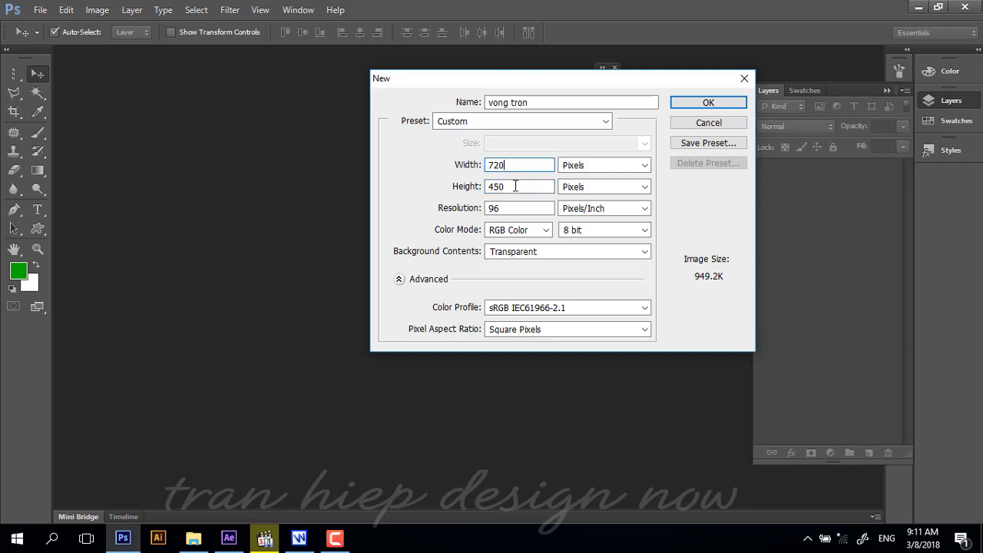
pyautogui.click(453, 189)
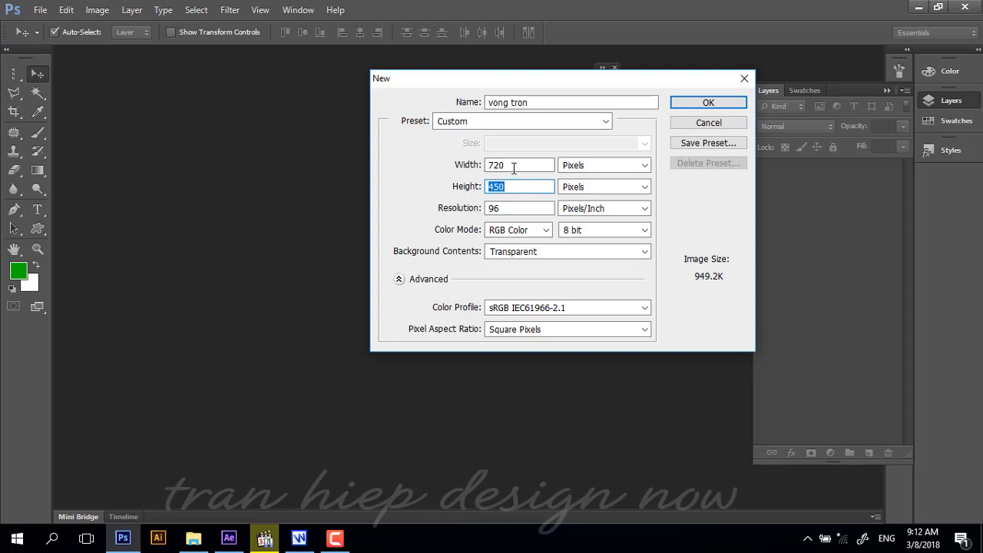
pyautogui.click(513, 167)
pyautogui.write('32')
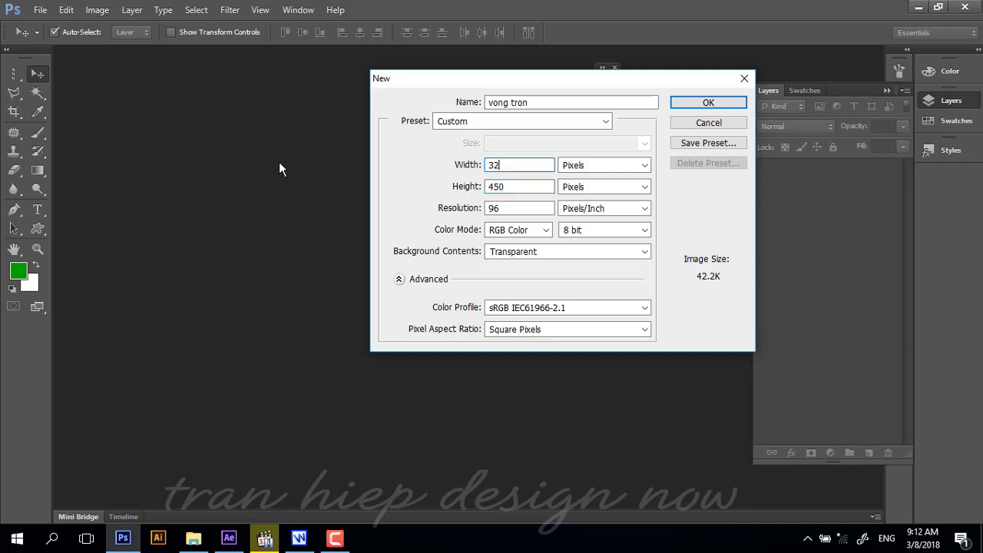
pyautogui.write('0')
pyautogui.click(510, 188)
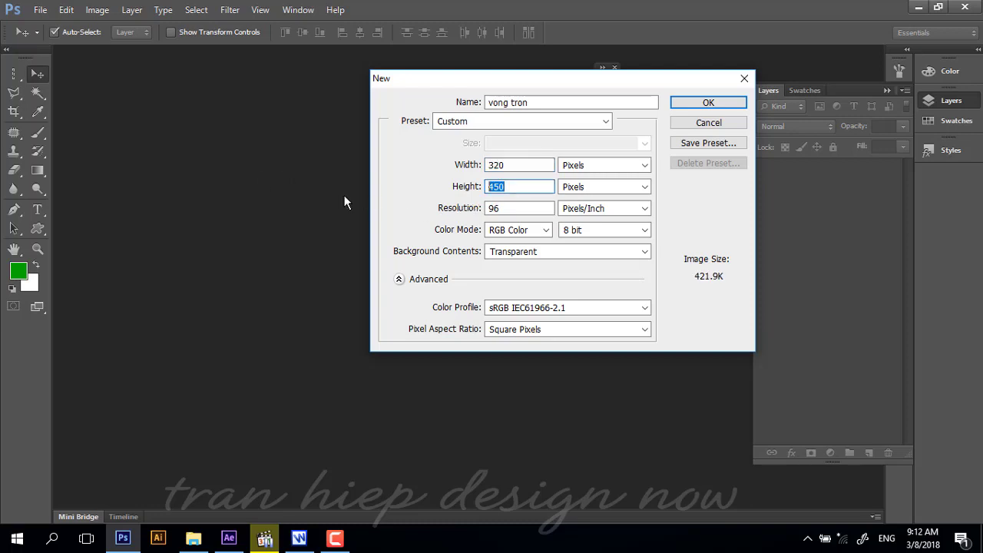
pyautogui.write('24')
pyautogui.write('0')
pyautogui.click(705, 103)
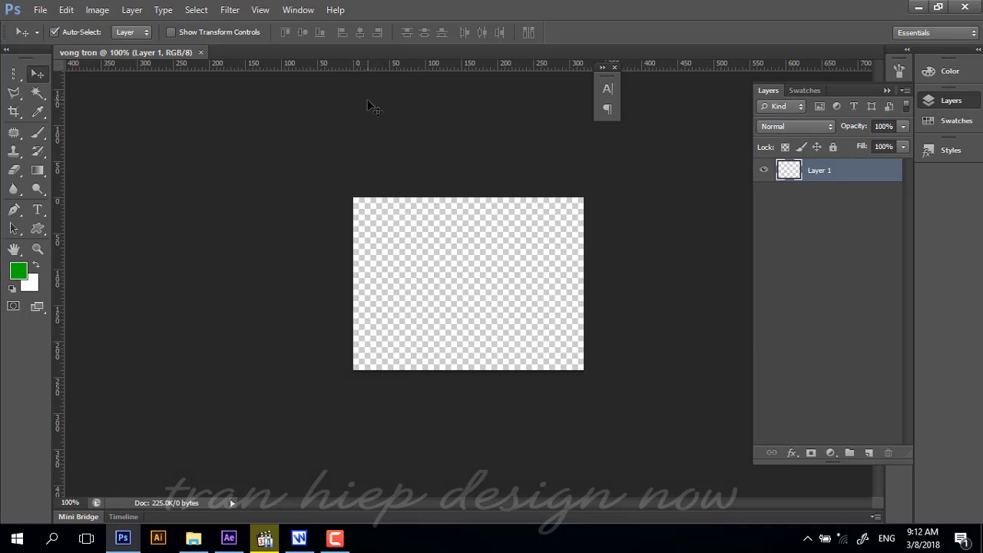
# Toggle the rulers with Ctrl+R, then bring up the View menu.
pyautogui.hotkey('ctrl', 'r')
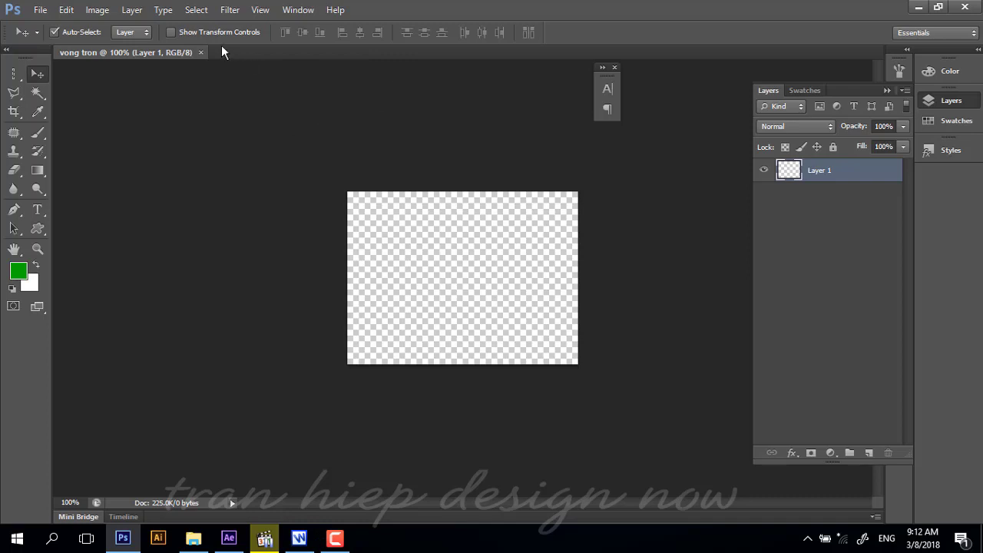
pyautogui.click(257, 12)
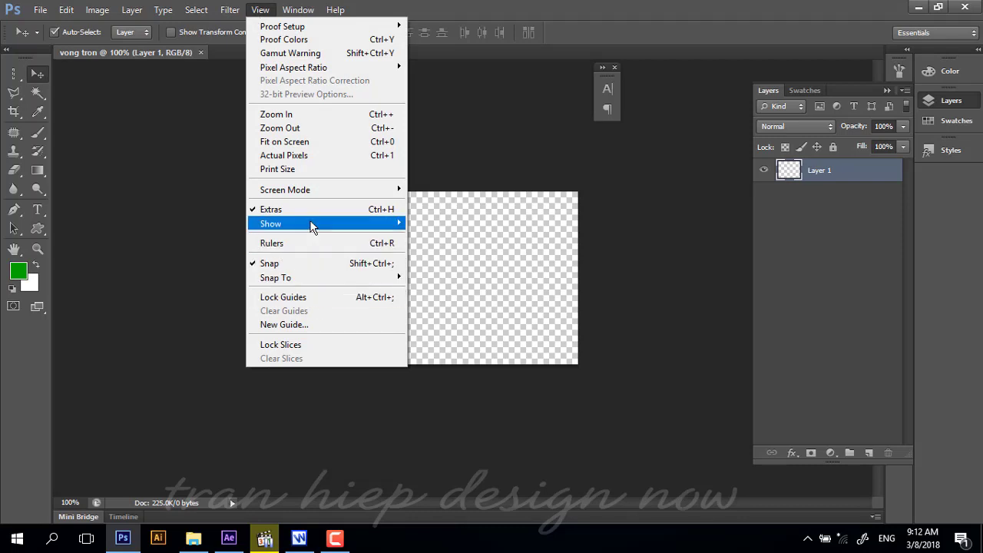
# Choose View > Rulers so rulers line the top and left of the vong tron canvas.
pyautogui.click(377, 250)
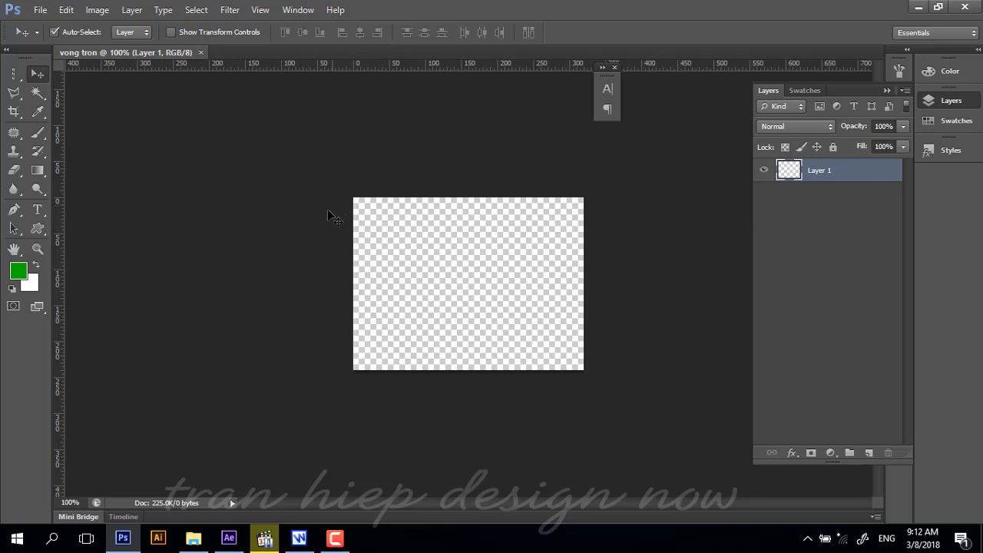
# Scroll the Writer tutorial to the New Guide steps and highlight the guide position.
pyautogui.click(298, 537)
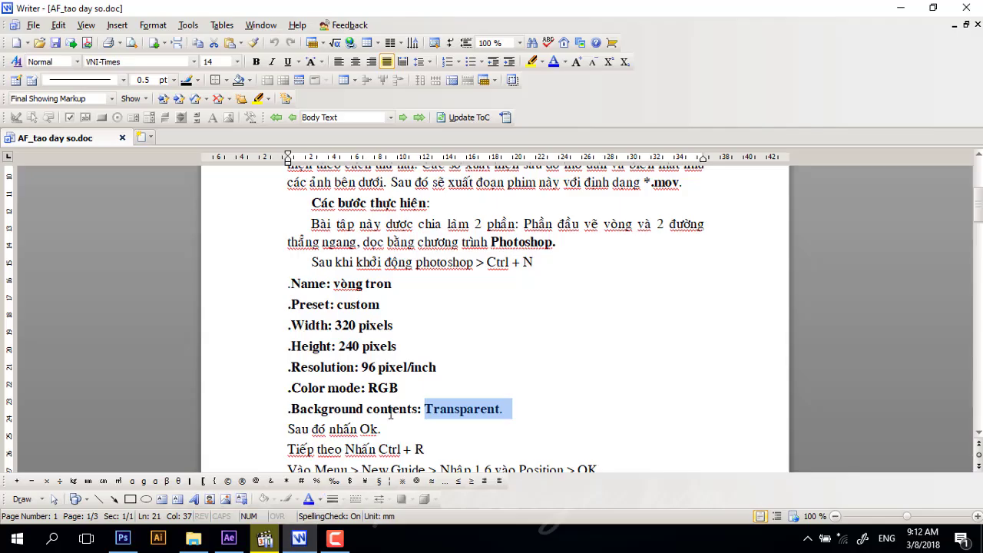
pyautogui.scroll(-4, 443, 367)
pyautogui.scroll(-2, 446, 376)
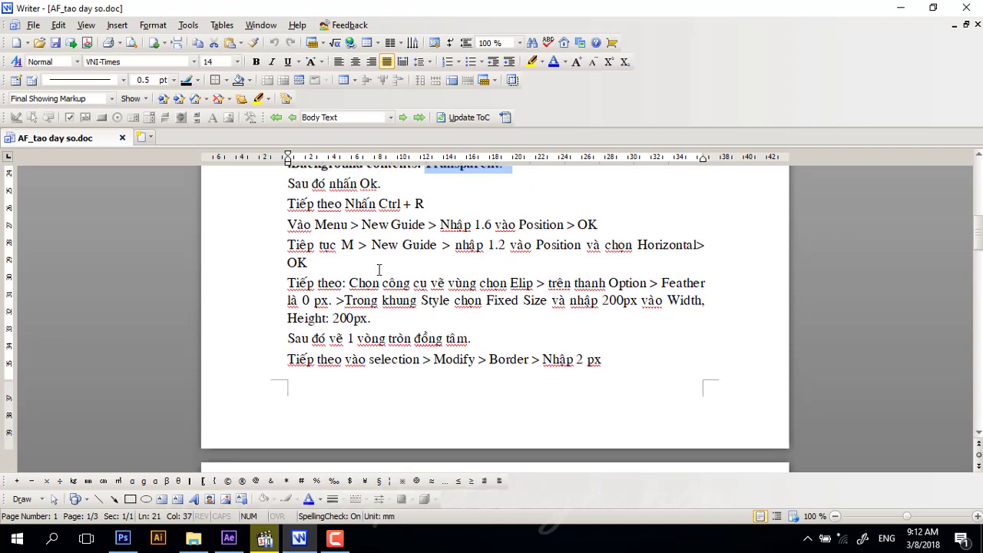
pyautogui.doubleClick(395, 228)
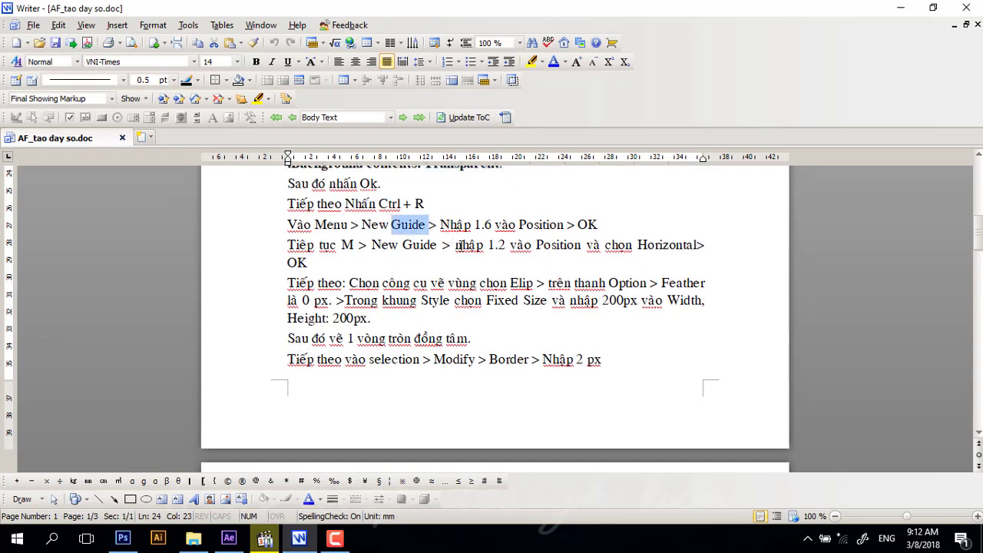
pyautogui.moveTo(371, 227); pyautogui.dragTo(491, 226)
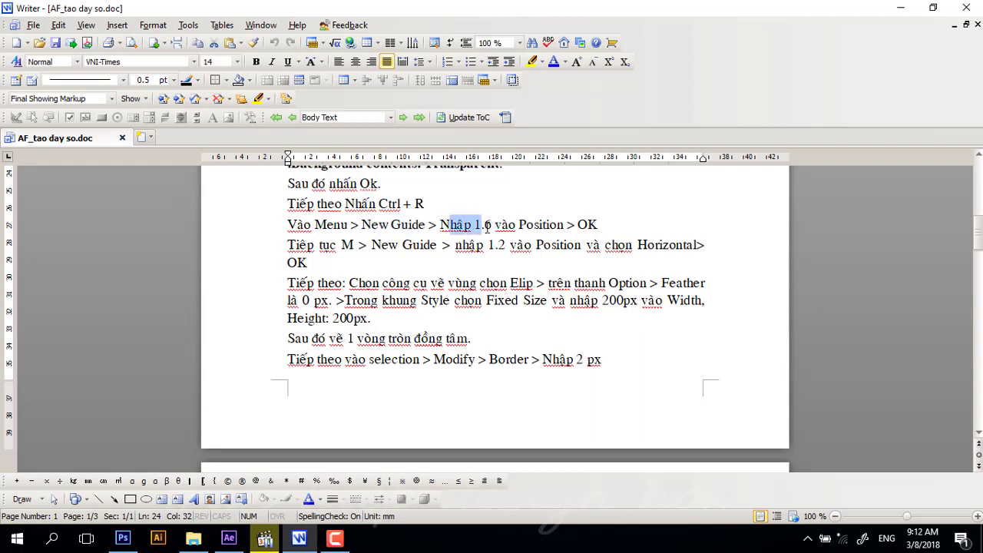
# Create a vertical guide at position 160 px through the canvas centre.
pyautogui.click(305, 546)
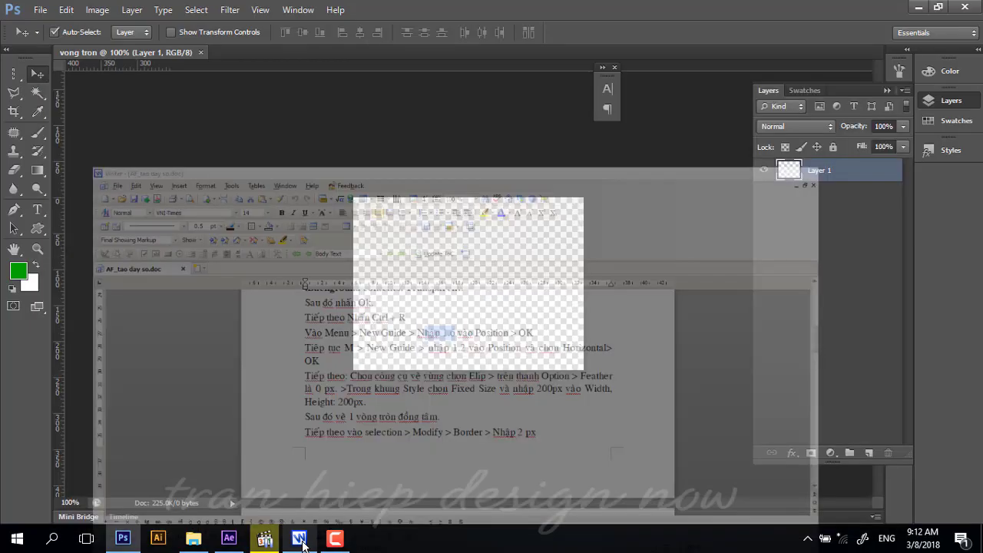
pyautogui.click(260, 11)
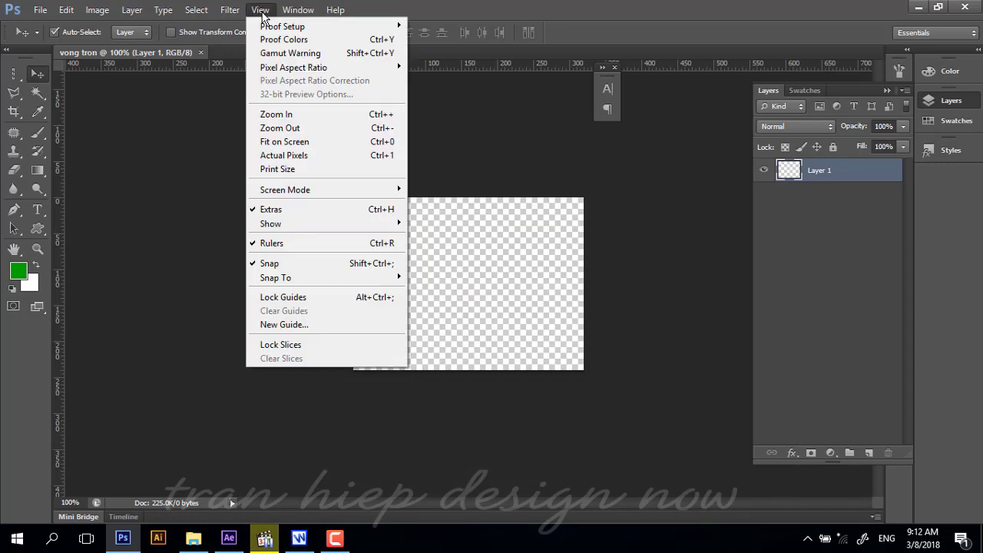
pyautogui.click(320, 329)
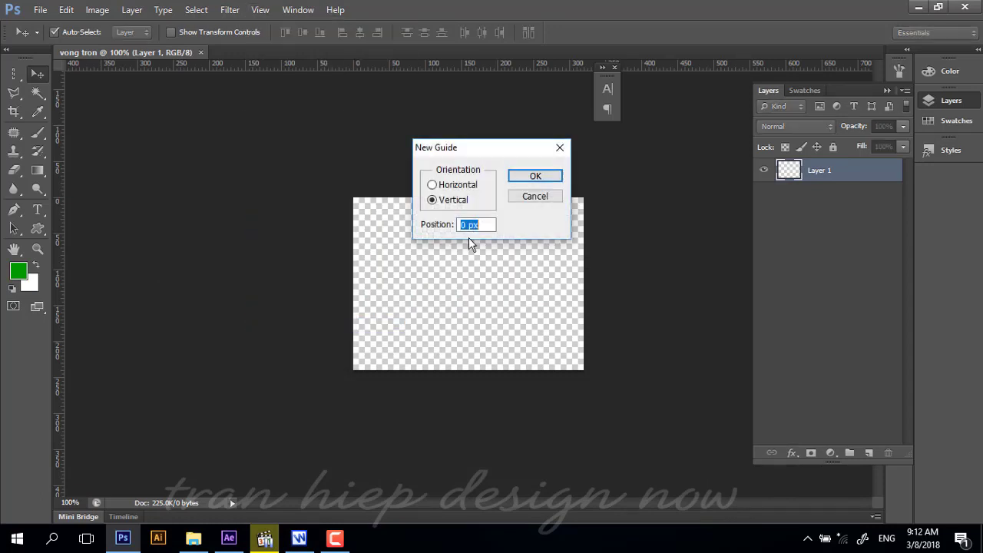
pyautogui.moveTo(483, 149); pyautogui.dragTo(245, 125)
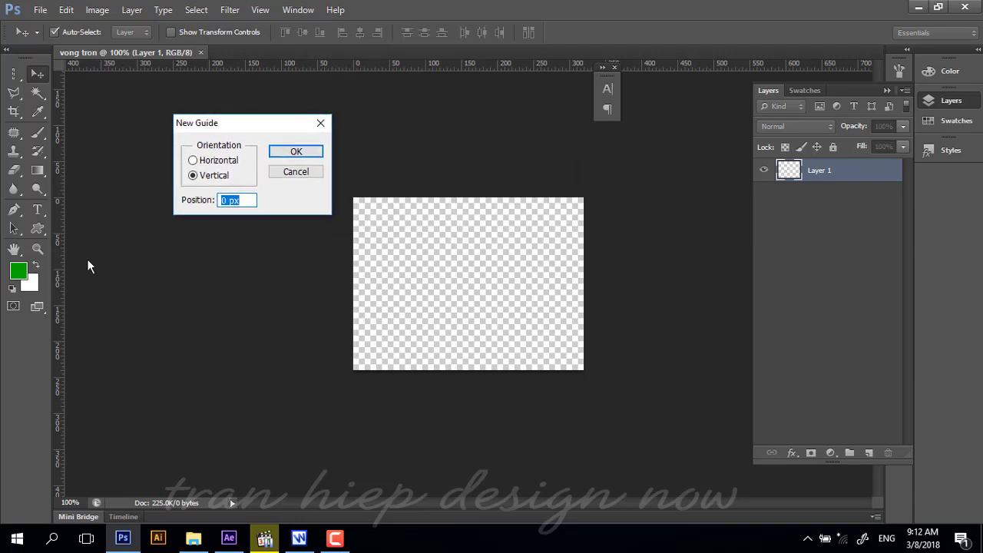
pyautogui.click(227, 204)
pyautogui.write('60')
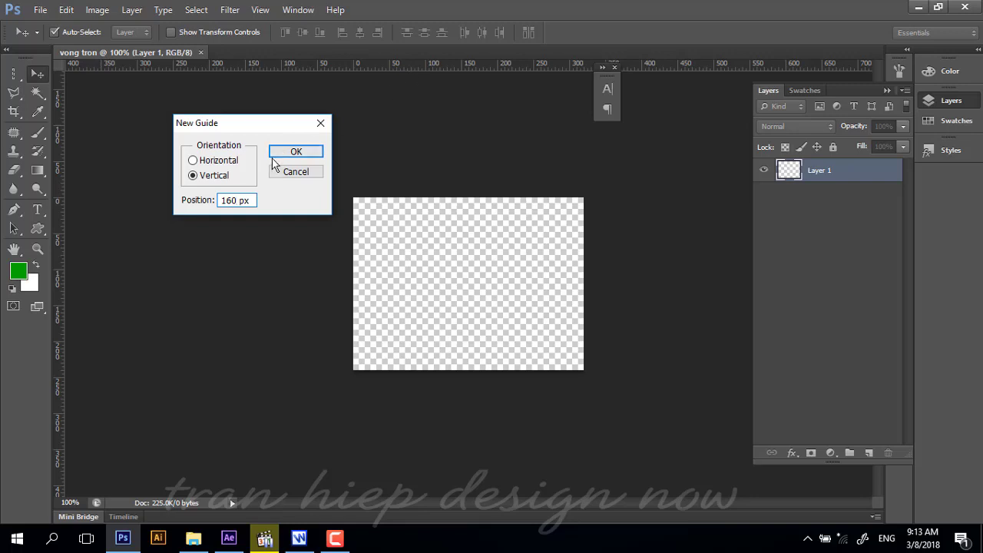
pyautogui.click(219, 160)
pyautogui.click(209, 178)
pyautogui.click(299, 153)
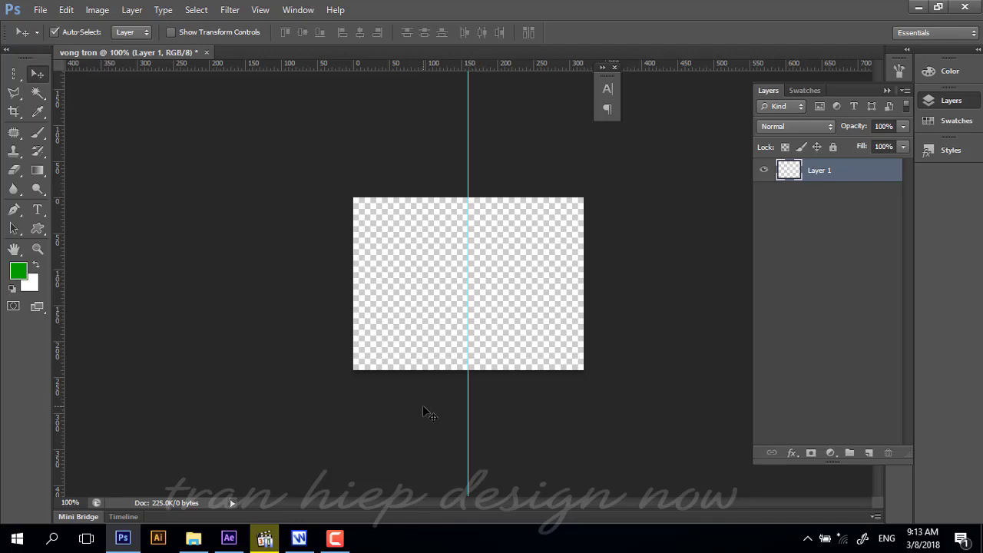
# Create a horizontal guide at 120 px so it crosses the vertical guide.
pyautogui.click(261, 10)
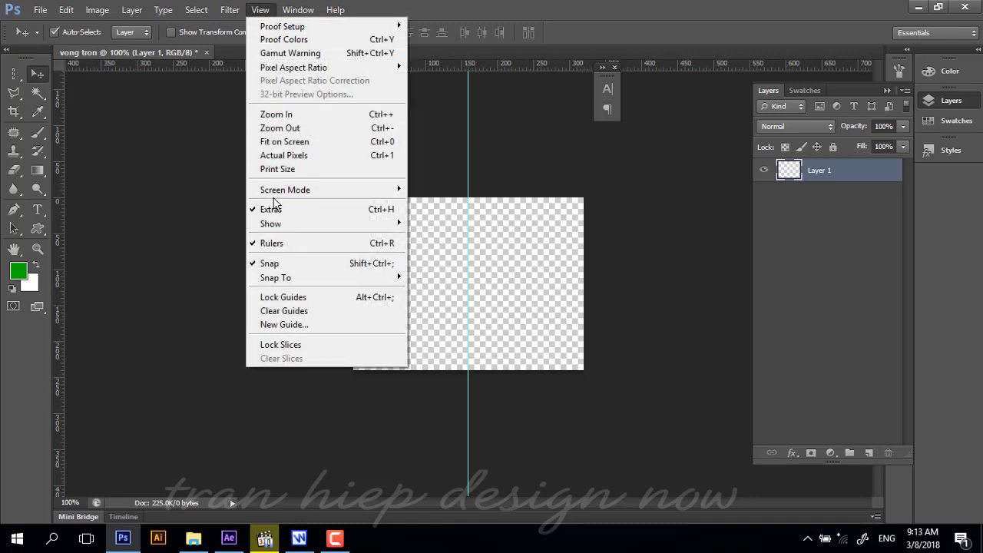
pyautogui.click(302, 326)
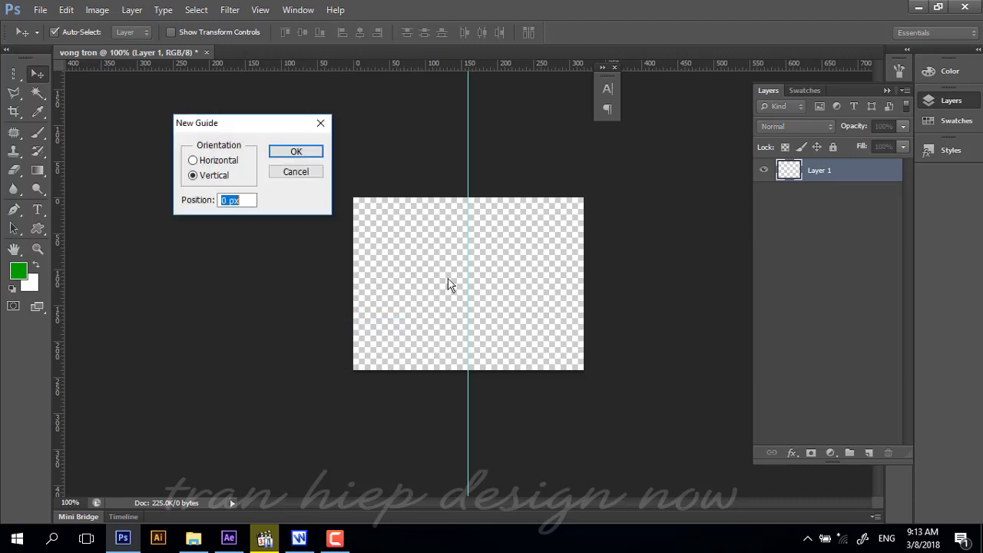
pyautogui.click(193, 160)
pyautogui.write('0')
pyautogui.click(306, 155)
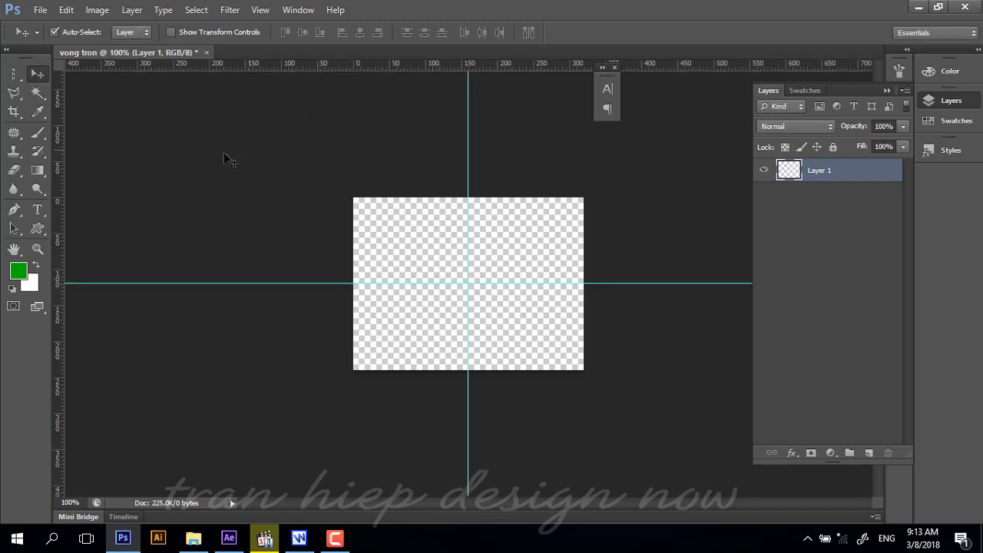
pyautogui.click(298, 538)
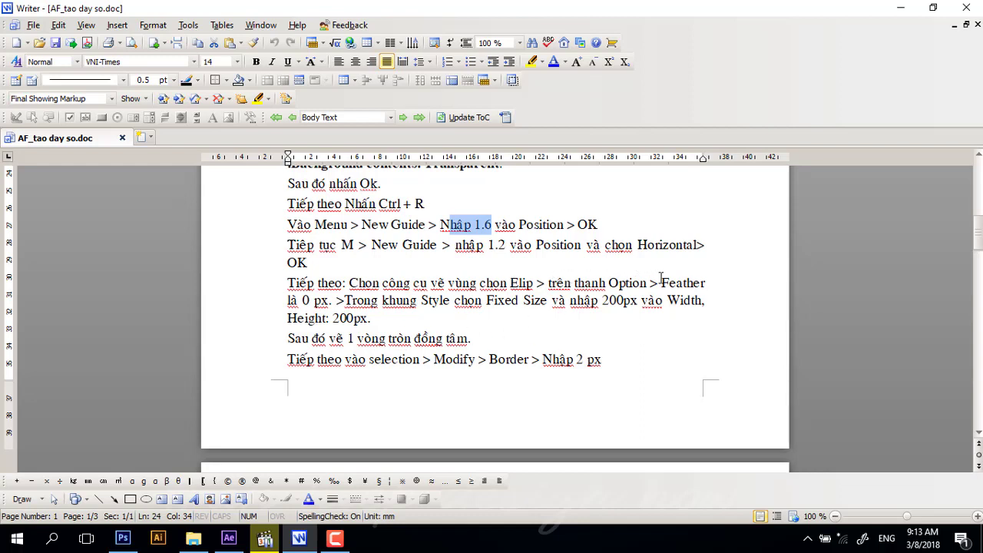
# Highlight the Feather 0 px, Style and 200px width lines in the Writer notes.
pyautogui.moveTo(661, 283); pyautogui.dragTo(711, 283)
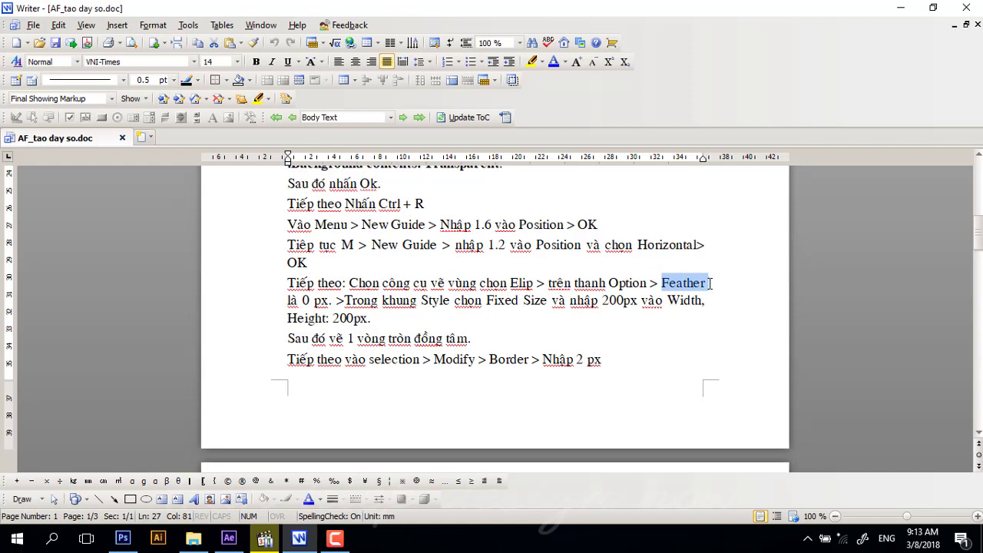
pyautogui.click(312, 300)
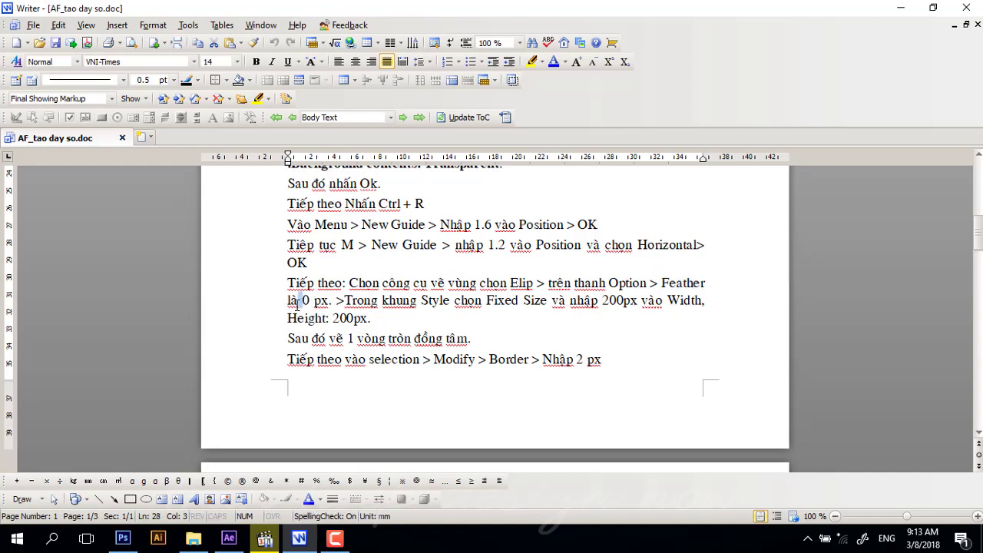
pyautogui.hotkey('shift', 'Right')
pyautogui.moveTo(661, 284); pyautogui.dragTo(704, 284)
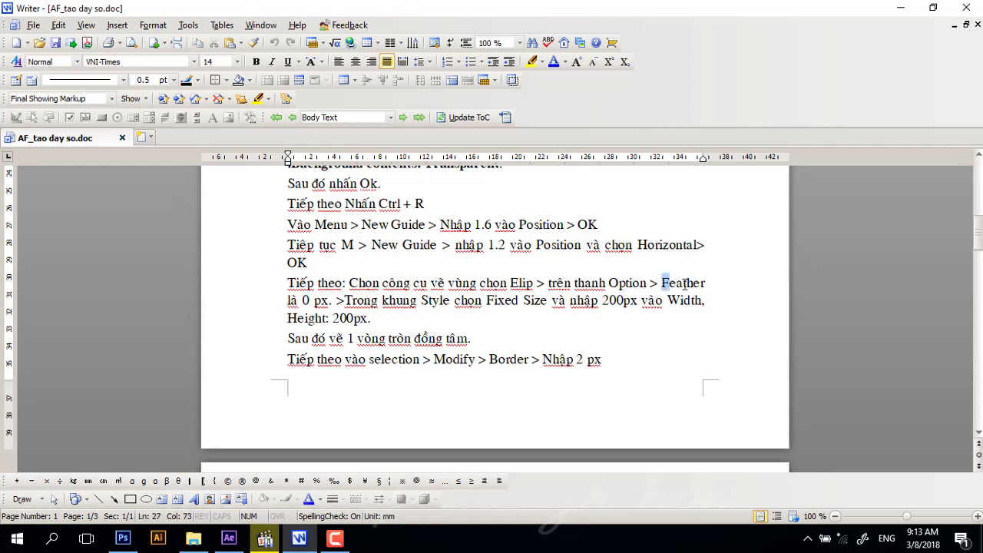
pyautogui.click(459, 300)
pyautogui.moveTo(424, 303); pyautogui.dragTo(533, 304)
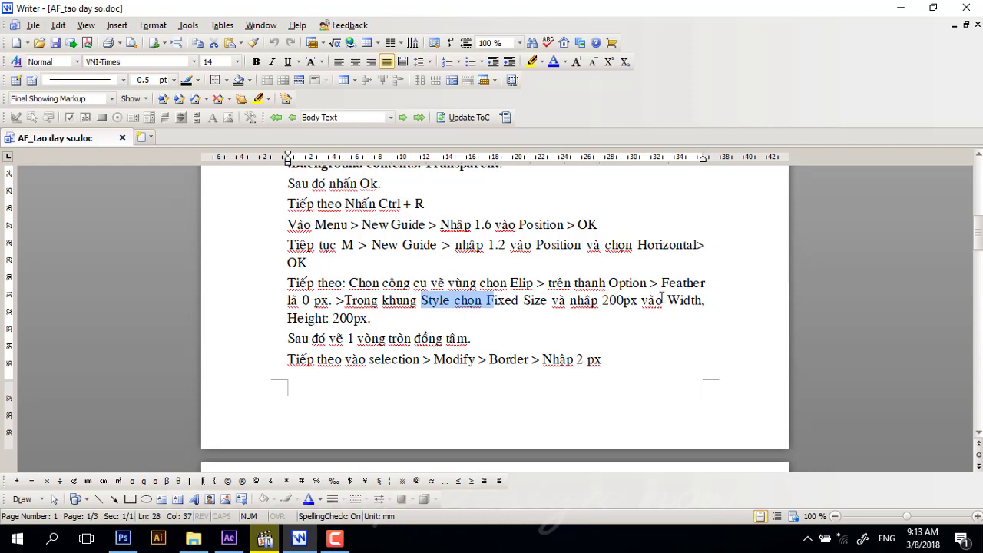
pyautogui.moveTo(609, 301); pyautogui.dragTo(714, 304)
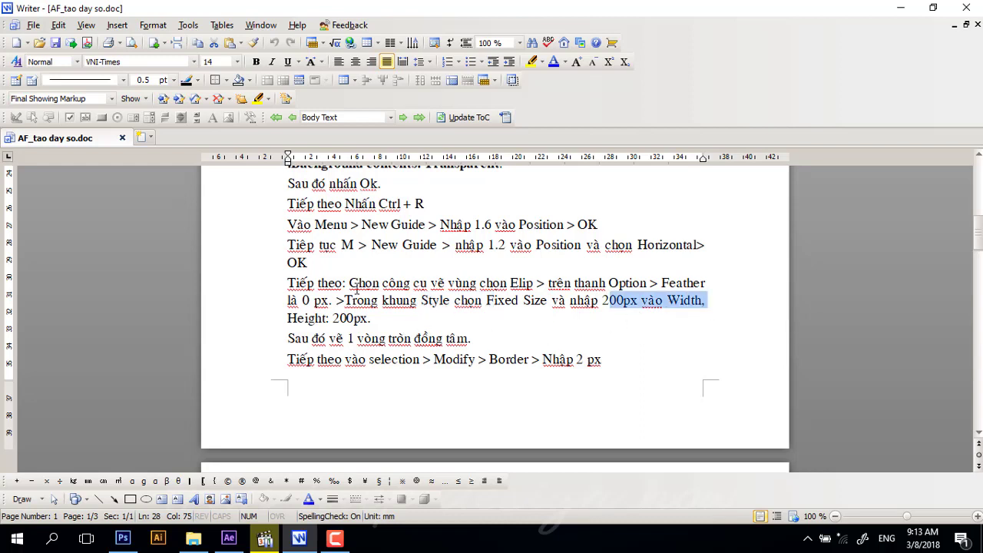
# Mark the concentric circle and Border steps in the notes, then return to Photoshop.
pyautogui.moveTo(357, 339); pyautogui.dragTo(423, 360)
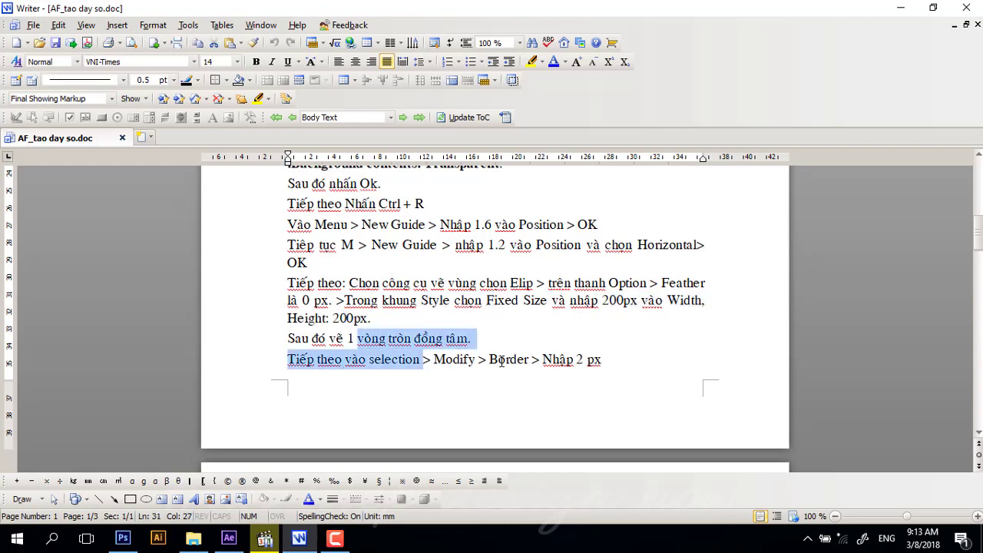
pyautogui.click(501, 361)
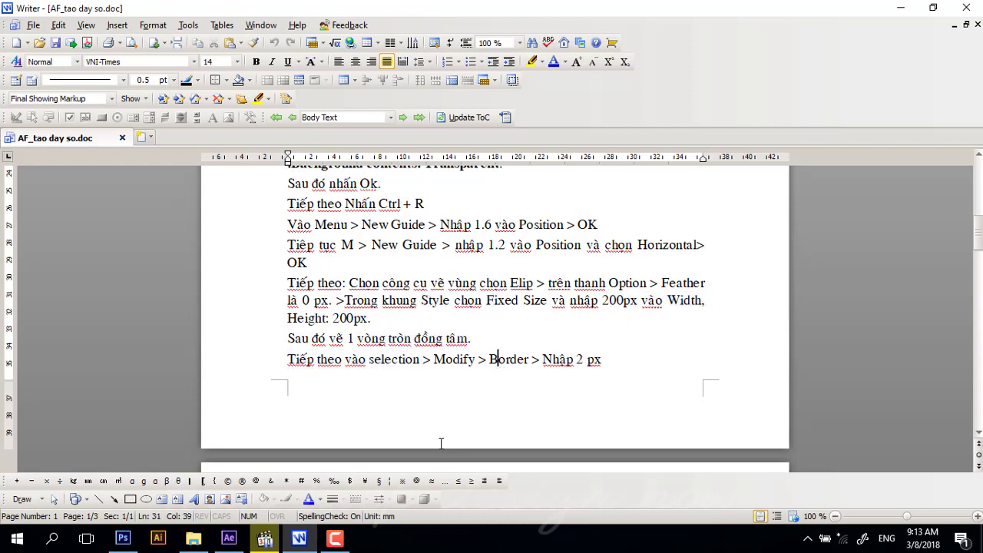
pyautogui.click(264, 544)
pyautogui.click(263, 543)
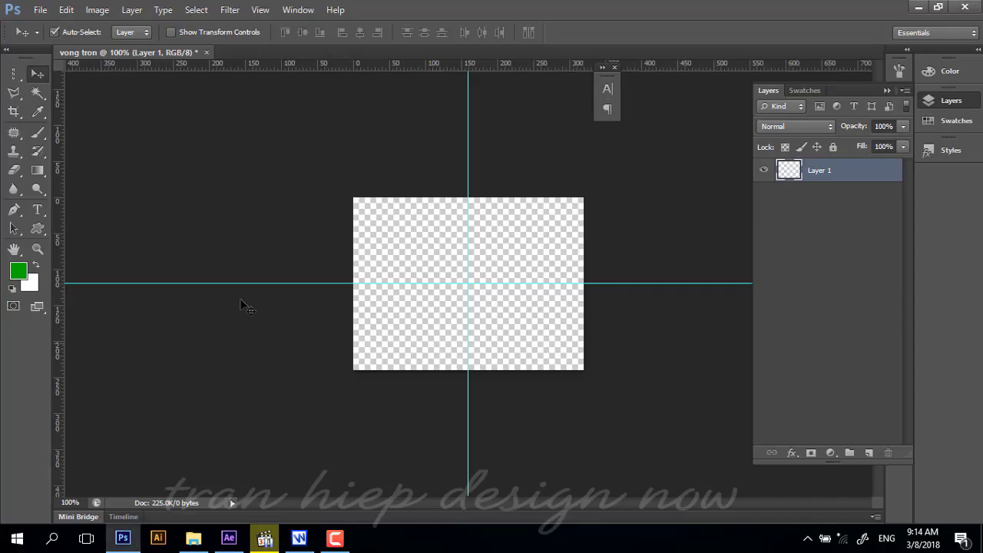
pyautogui.click(123, 538)
# Switch to the Elliptical Marquee Tool with 0 px feather.
pyautogui.click(15, 77)
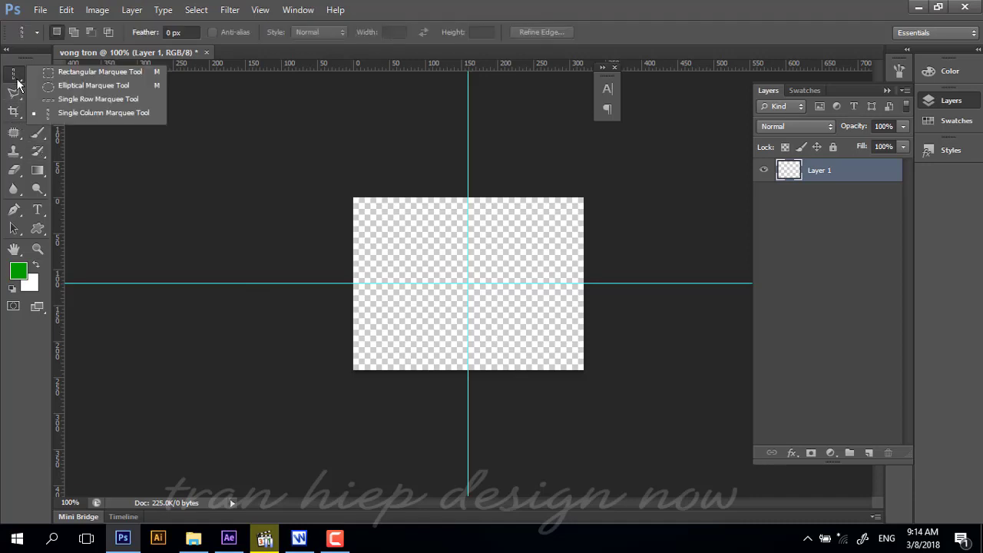
pyautogui.click(72, 86)
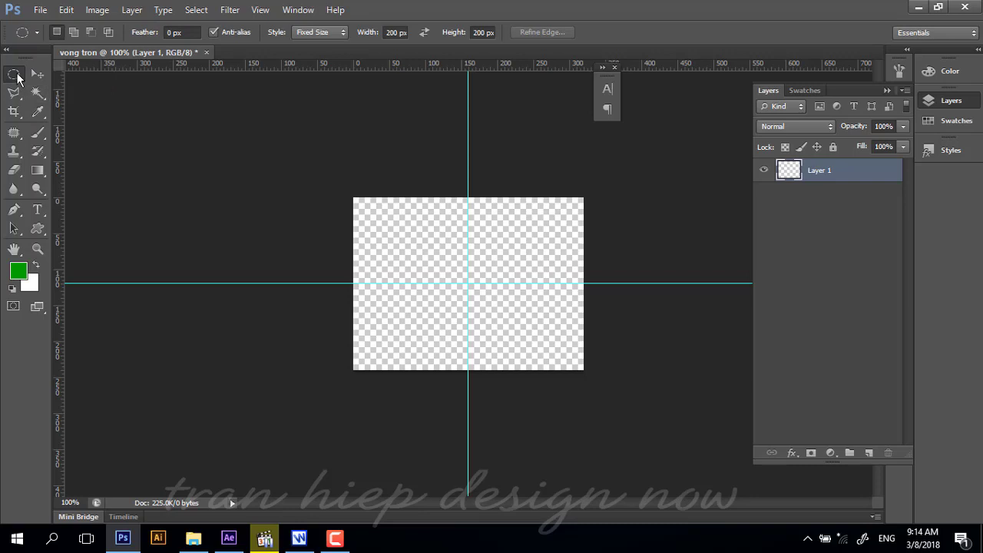
pyautogui.click(14, 74)
pyautogui.click(65, 87)
pyautogui.click(174, 32)
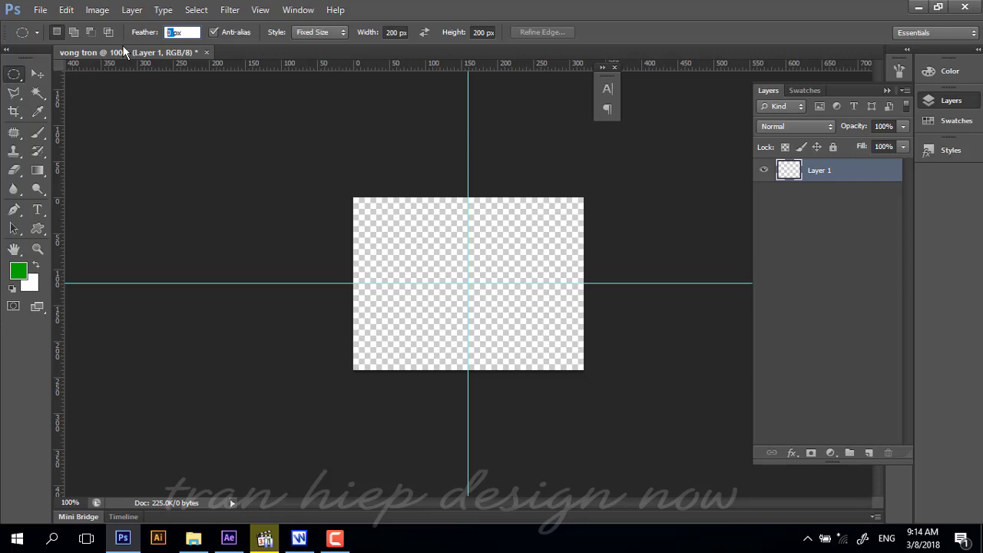
pyautogui.click(196, 10)
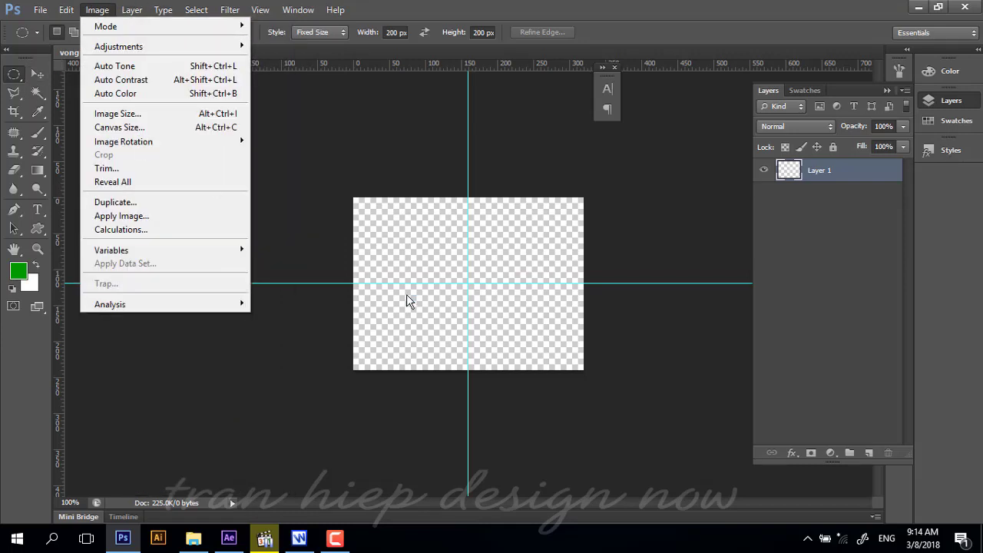
# Set the marquee style to Fixed Size with 200 px width and height.
pyautogui.click(393, 33)
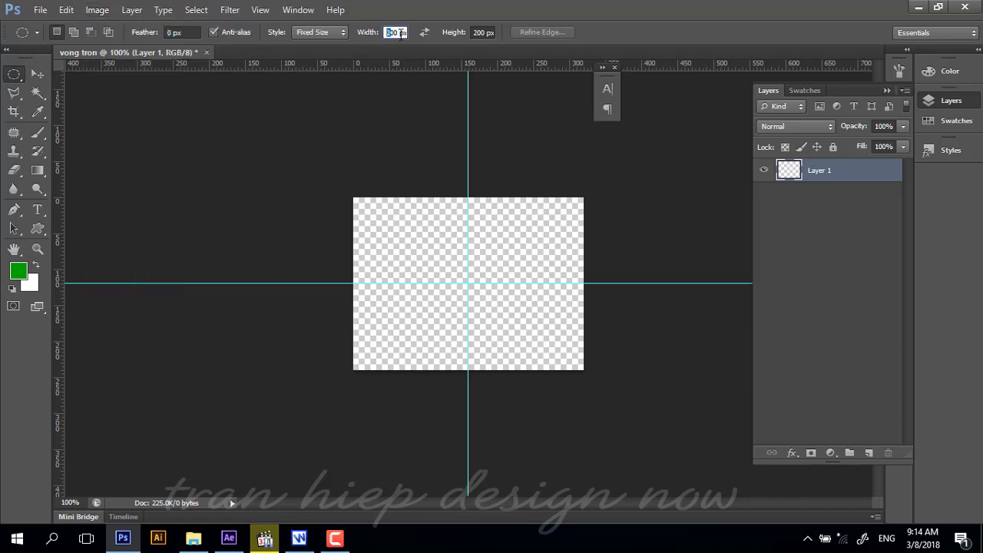
pyautogui.click(474, 34)
pyautogui.click(329, 34)
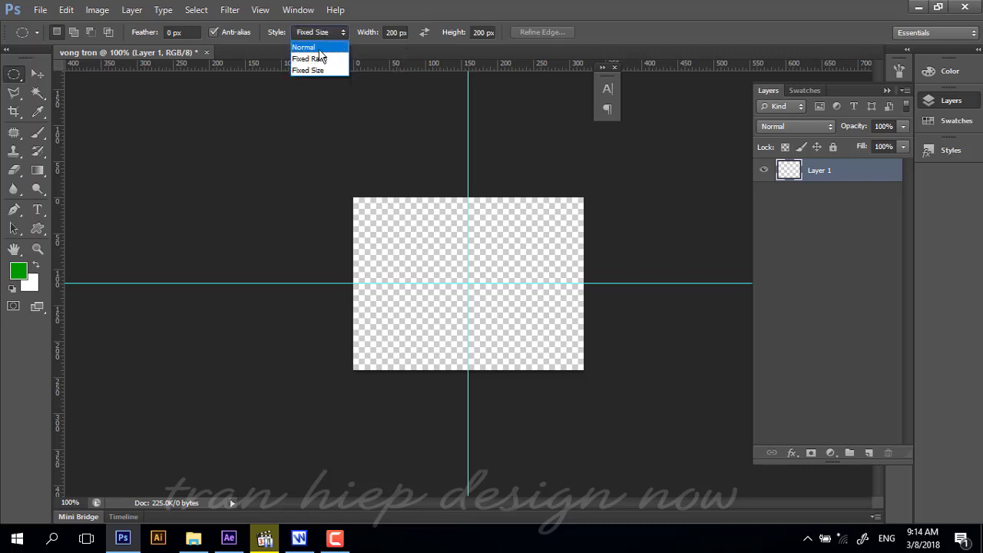
pyautogui.click(319, 47)
pyautogui.click(315, 33)
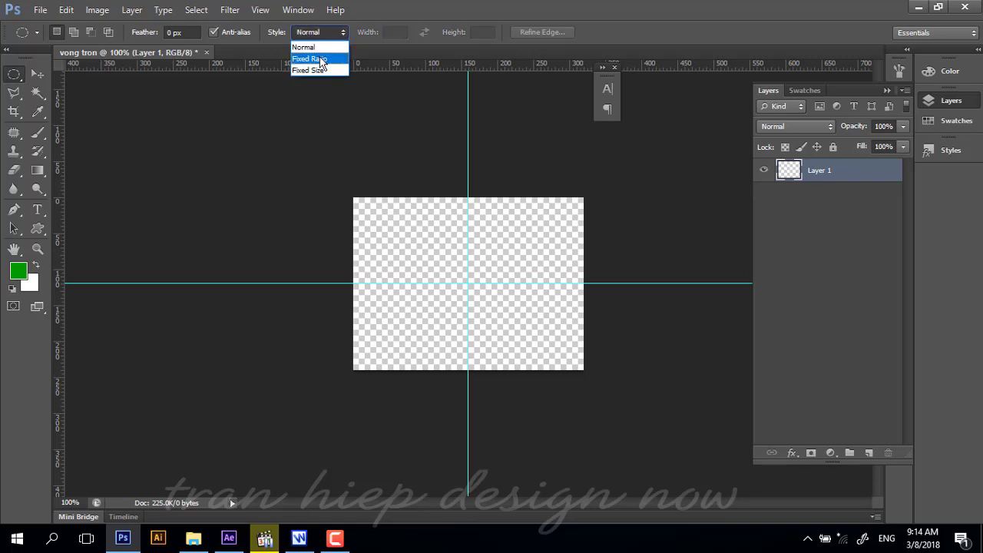
pyautogui.click(322, 59)
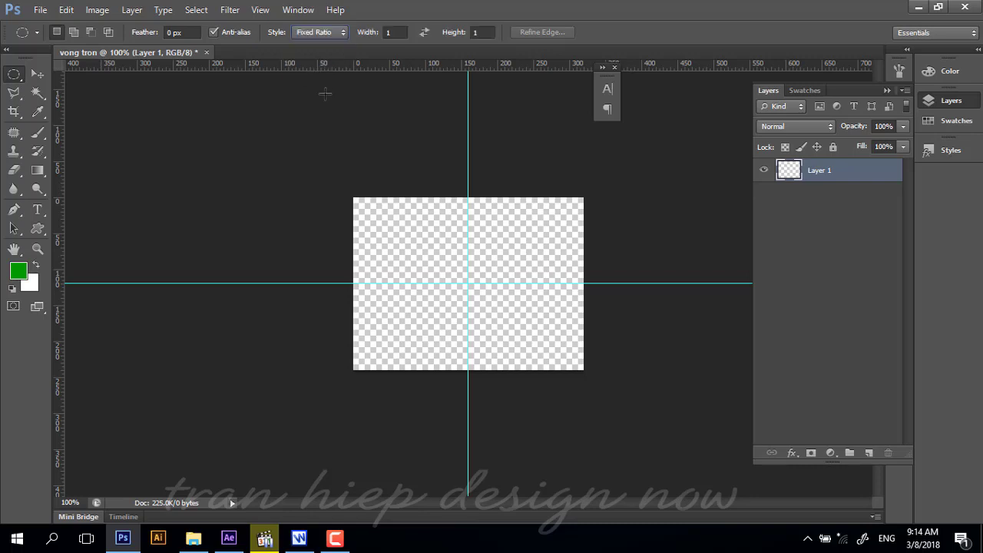
pyautogui.click(311, 32)
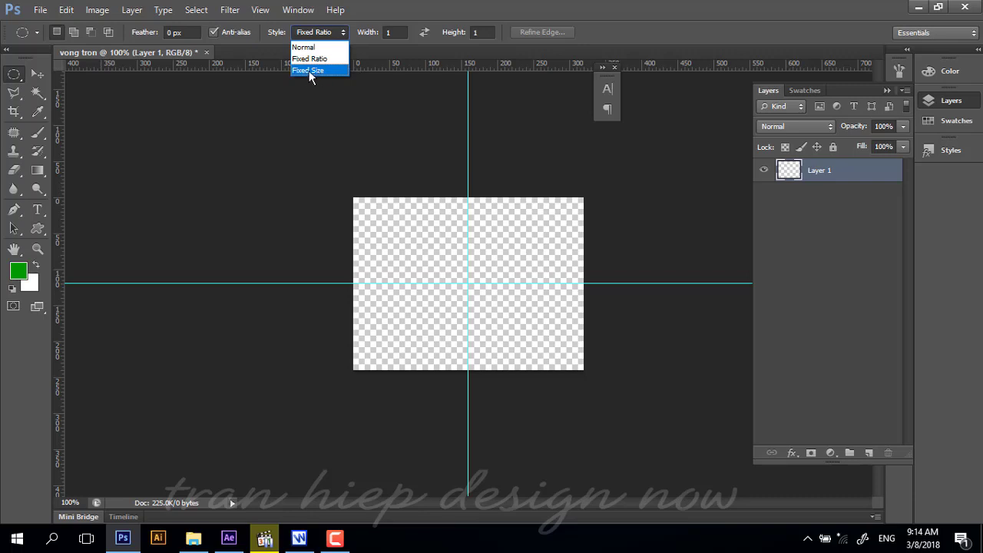
pyautogui.click(311, 69)
pyautogui.click(395, 33)
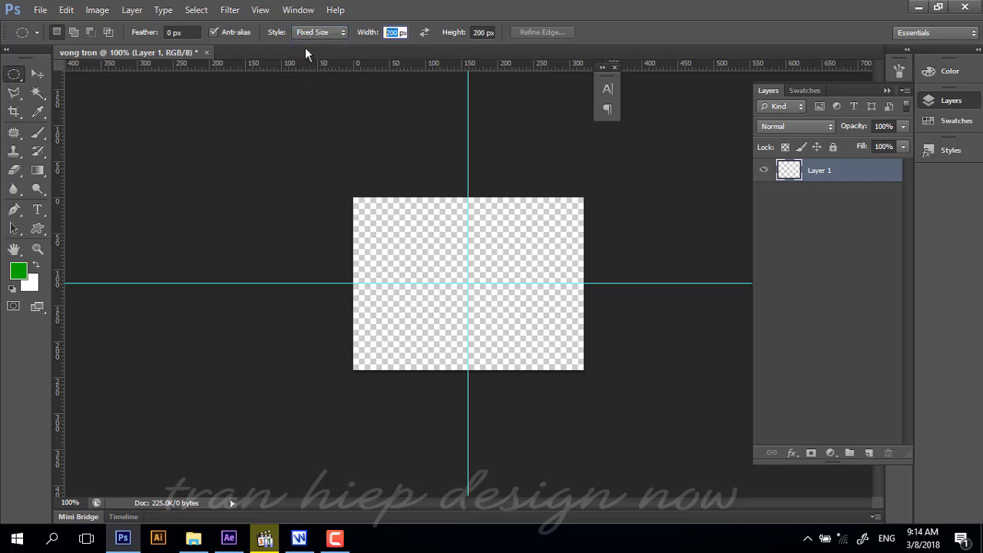
# Place a 200 px circle selection centred on the guide crossing, retrying until aligned.
pyautogui.click(468, 283)
pyautogui.click(468, 283)
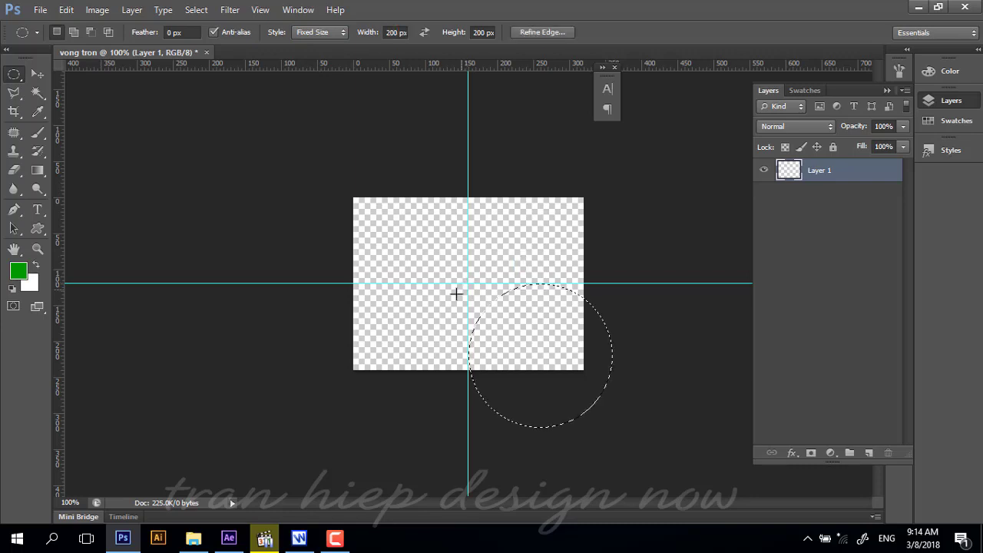
pyautogui.hotkey('ctrl', 'd')
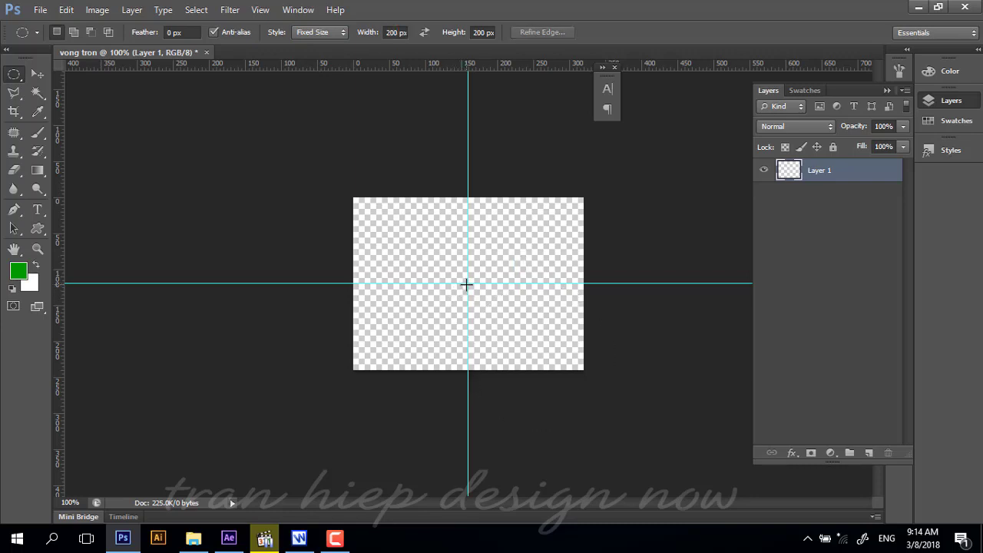
pyautogui.click(468, 283)
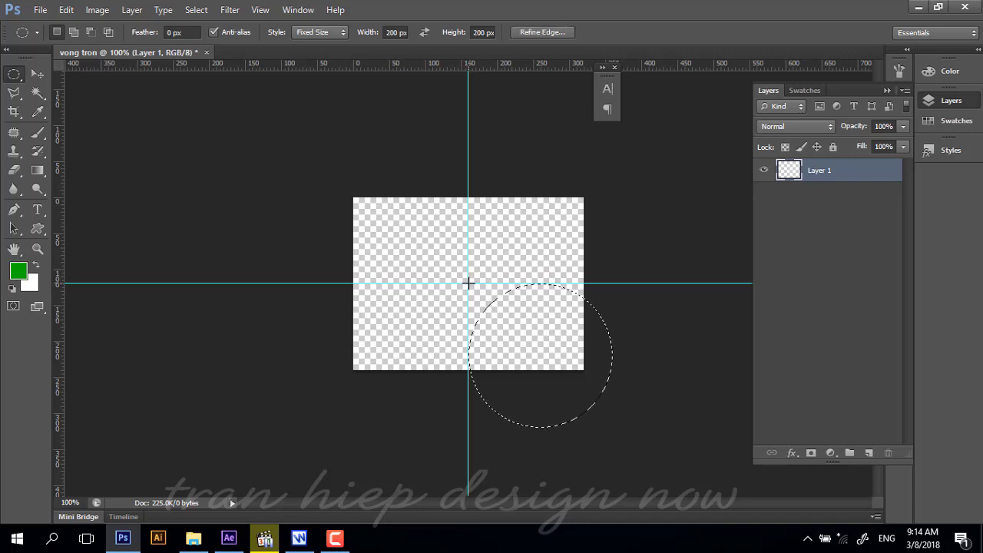
pyautogui.hotkey('ctrl', 'd')
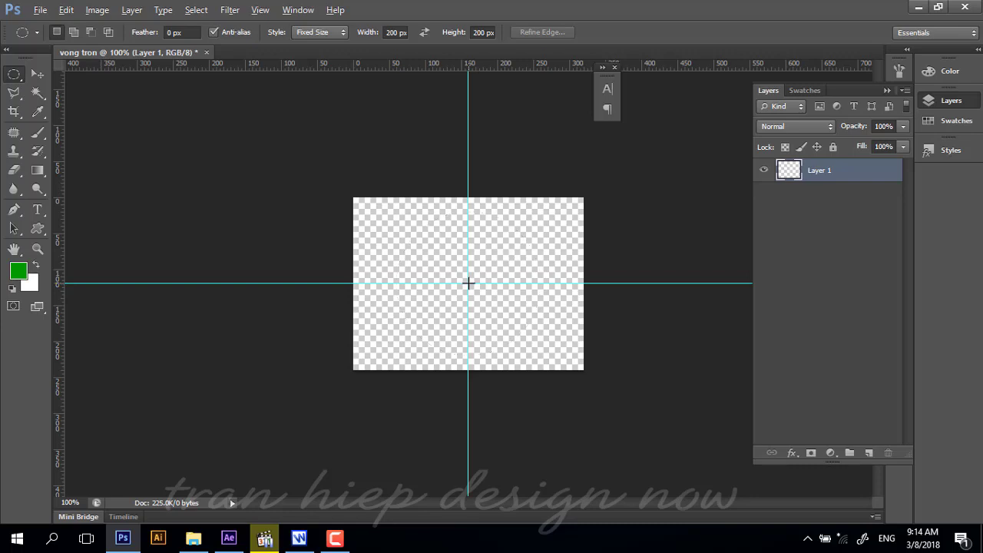
pyautogui.keyDown('alt'); pyautogui.click(468, 283); pyautogui.keyUp('alt')
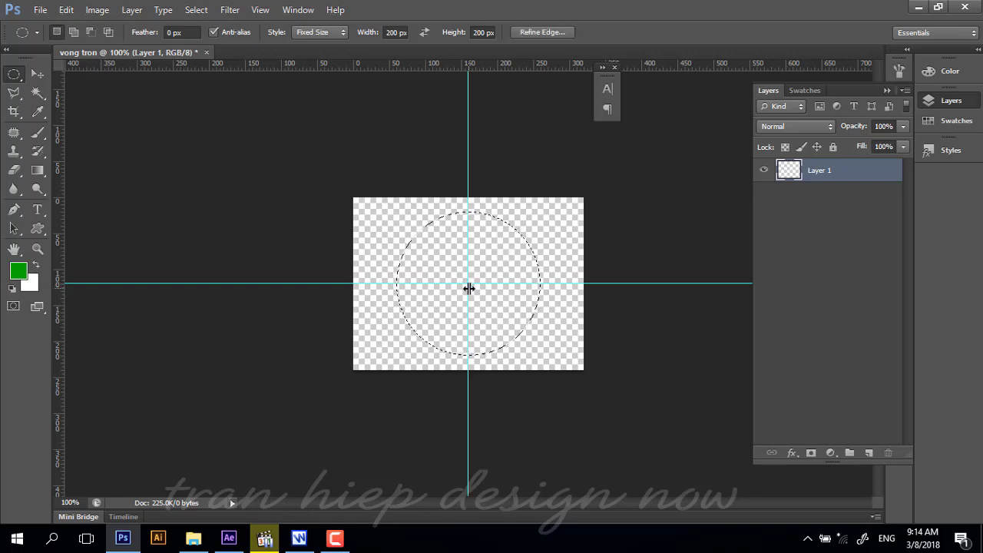
pyautogui.hotkey('ctrl', 'd')
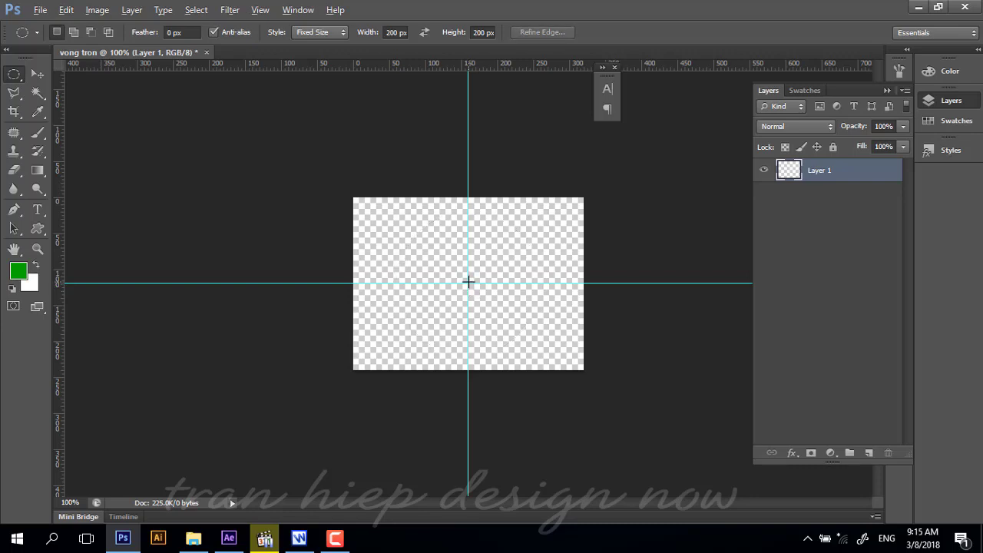
pyautogui.keyDown('alt'); pyautogui.click(468, 282); pyautogui.keyUp('alt')
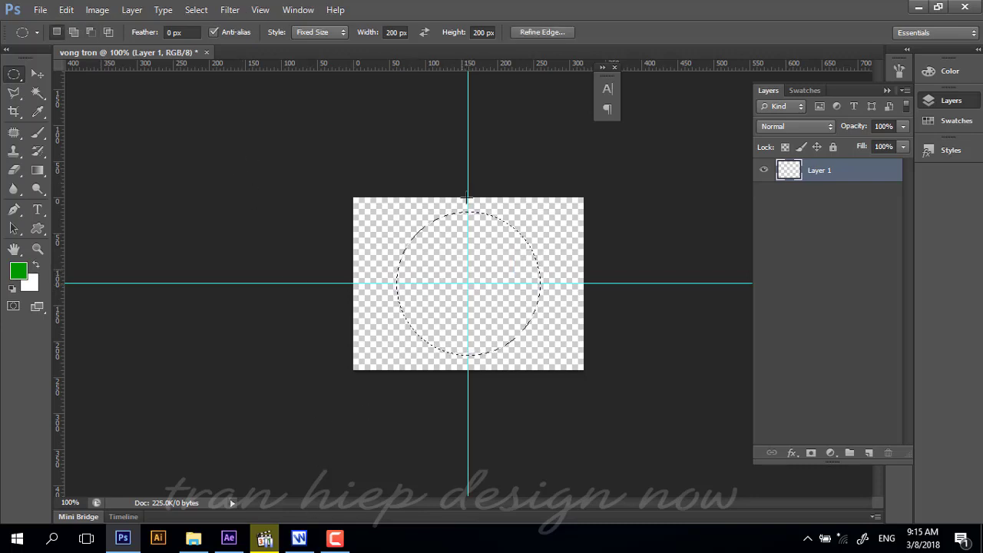
# Switch to the Writer notes and mark the next instruction step.
pyautogui.click(299, 538)
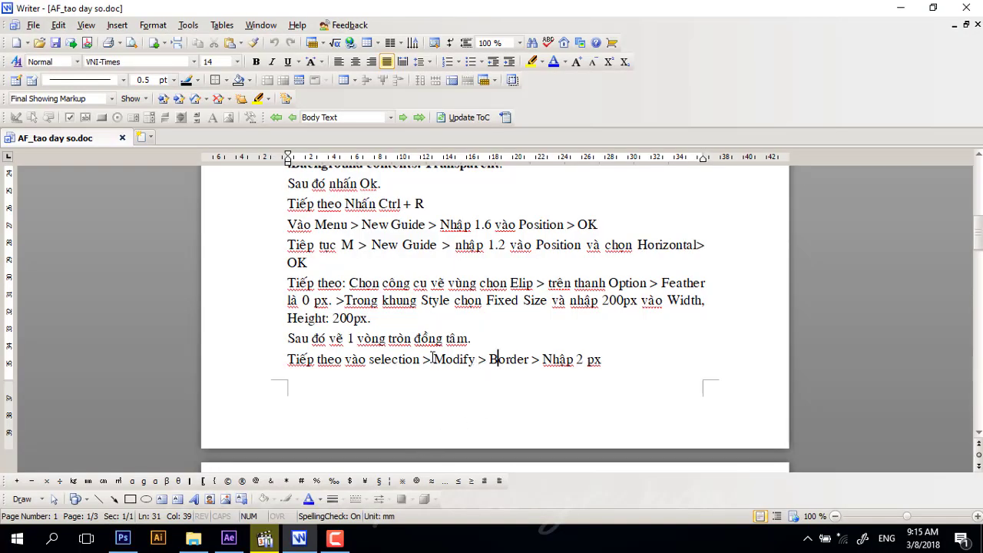
pyautogui.moveTo(435, 359); pyautogui.dragTo(532, 359)
pyautogui.click(602, 367)
# Apply Select > Modify > Border of 2 pixels to the circle selection.
pyautogui.click(294, 542)
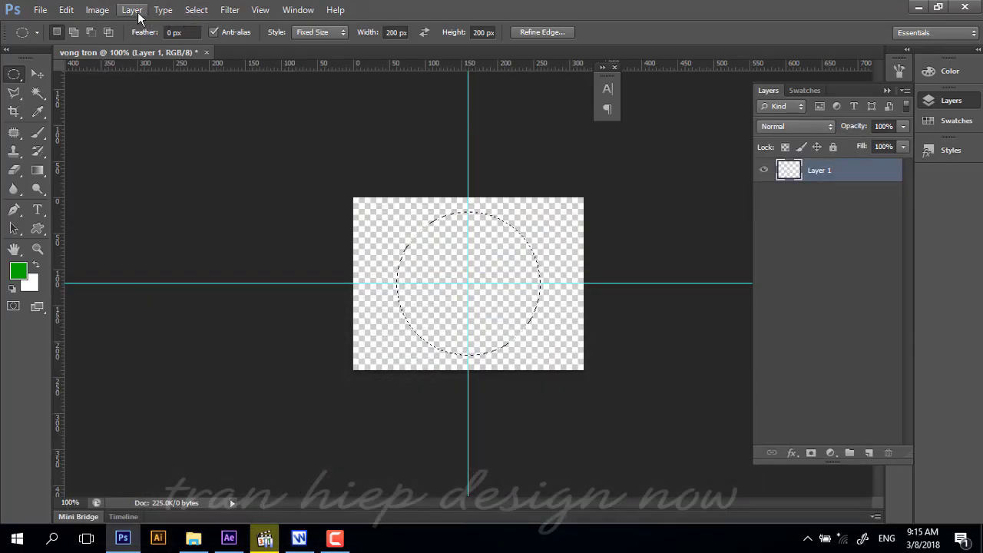
pyautogui.click(192, 16)
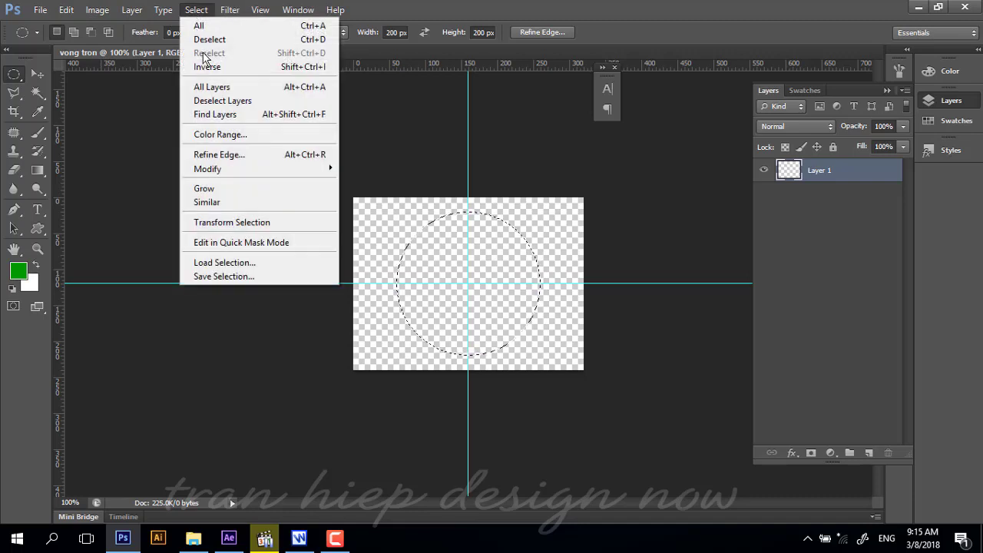
pyautogui.moveTo(207, 168)
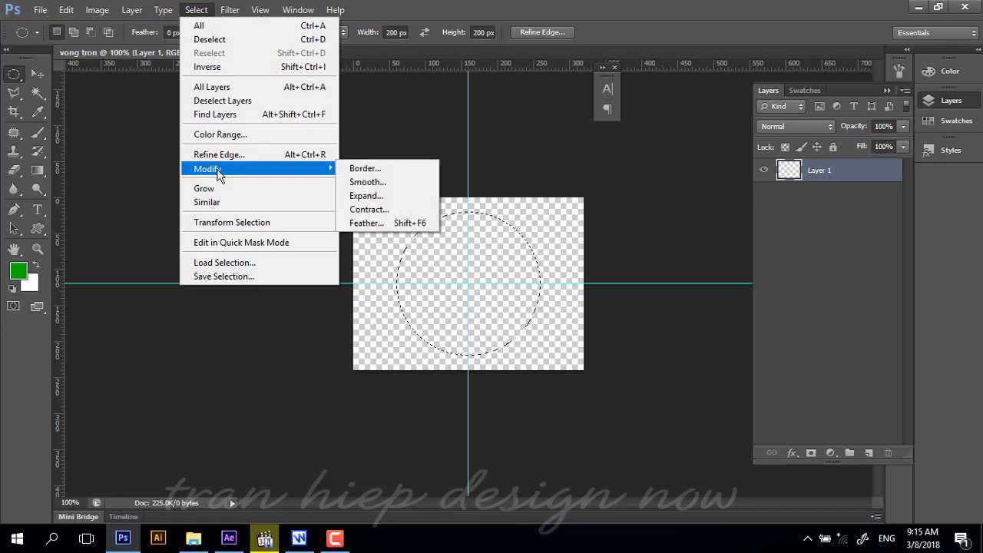
pyautogui.click(405, 176)
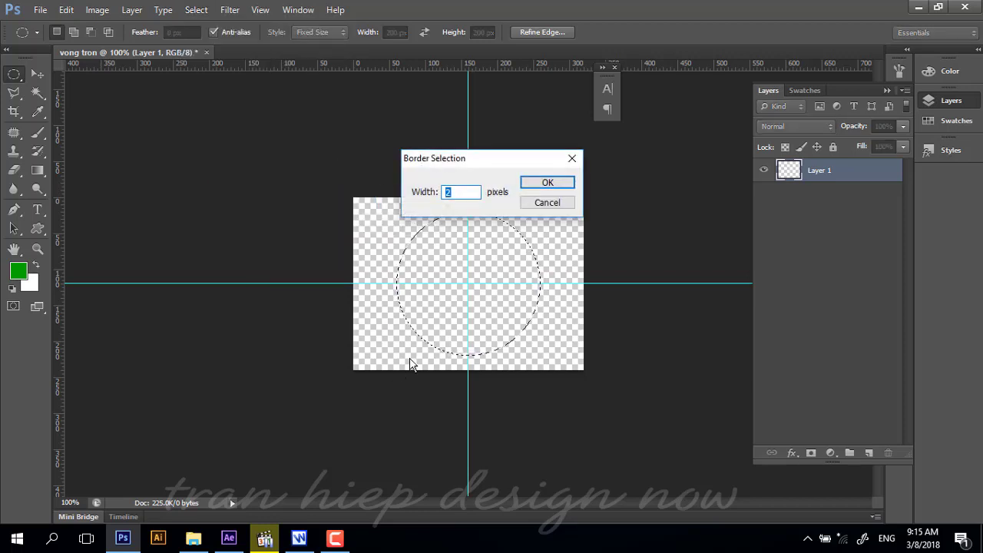
pyautogui.click(545, 183)
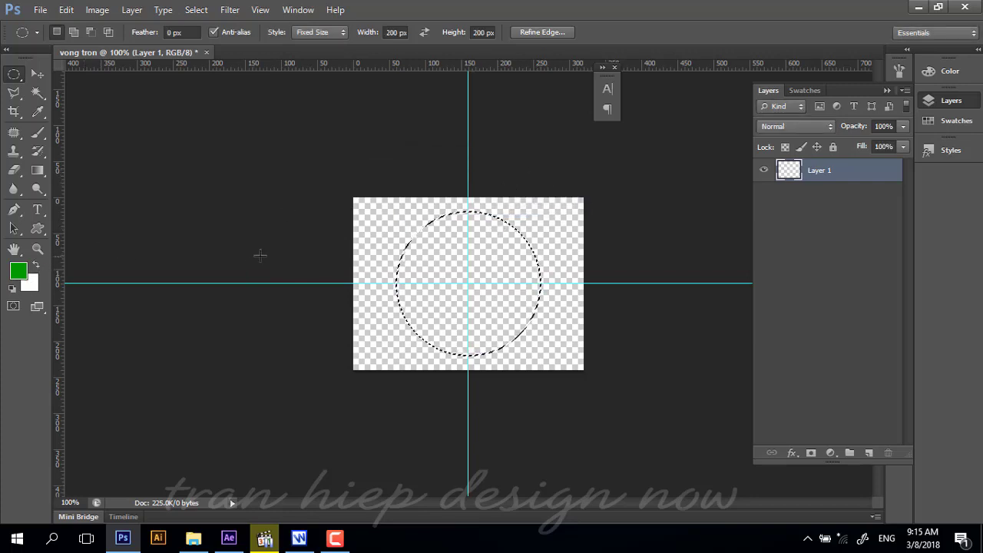
# Zoom into the ring edge and set the foreground colour to darker green 006600.
pyautogui.press('z')
pyautogui.moveTo(468, 282); pyautogui.dragTo(487, 248)
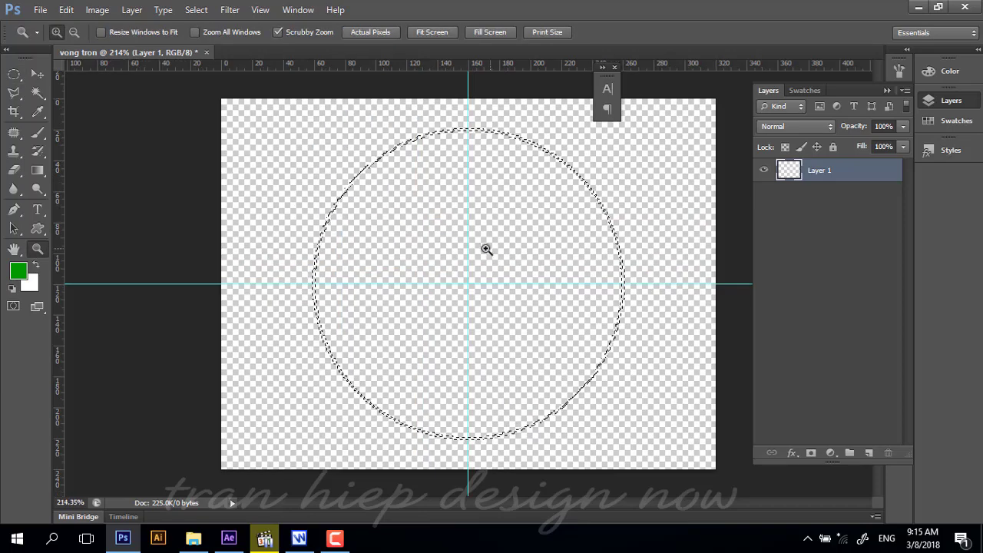
pyautogui.click(385, 175)
pyautogui.moveTo(343, 193); pyautogui.dragTo(374, 235)
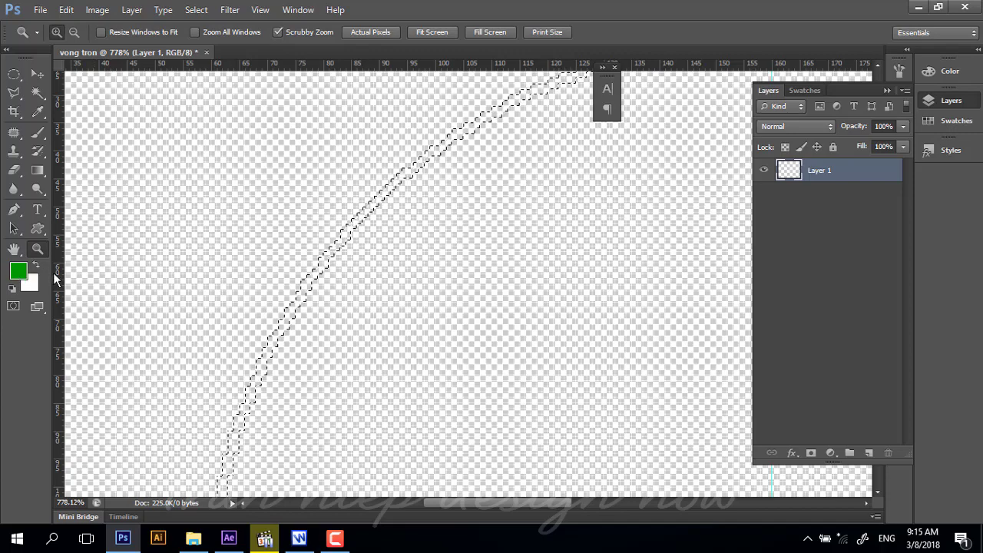
pyautogui.click(20, 273)
pyautogui.moveTo(710, 363); pyautogui.dragTo(727, 357)
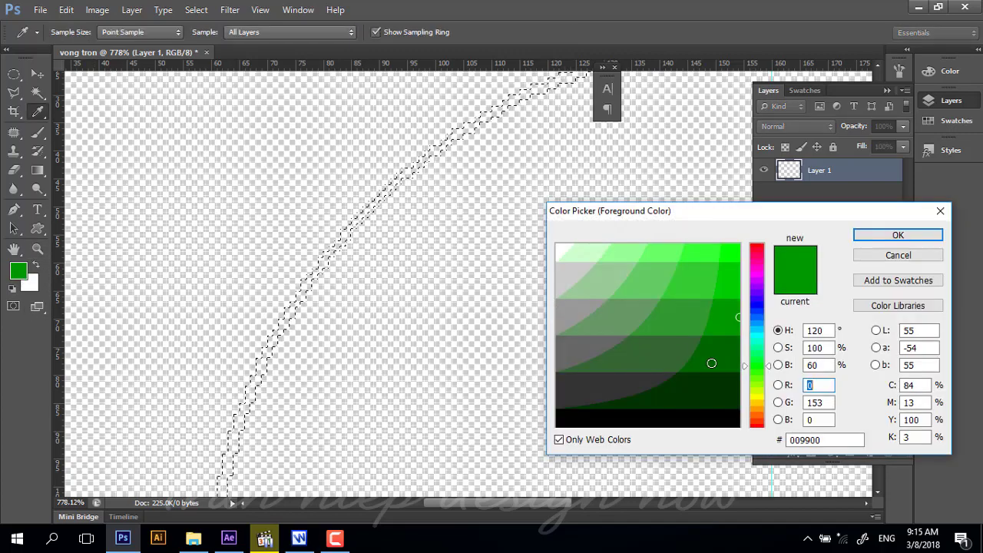
pyautogui.click(882, 243)
pyautogui.press('z')
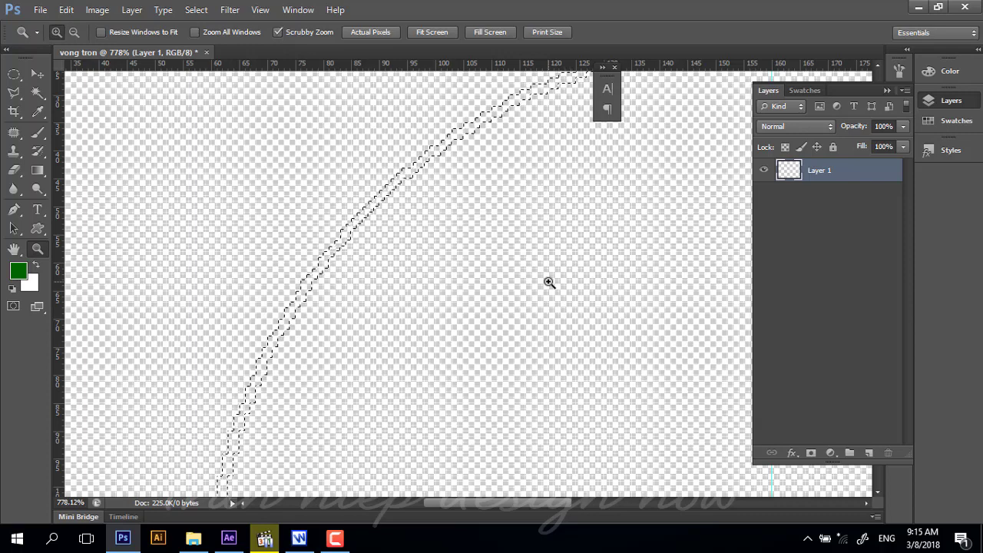
# Fill the ring selection with the foreground colour and deselect.
pyautogui.click(67, 10)
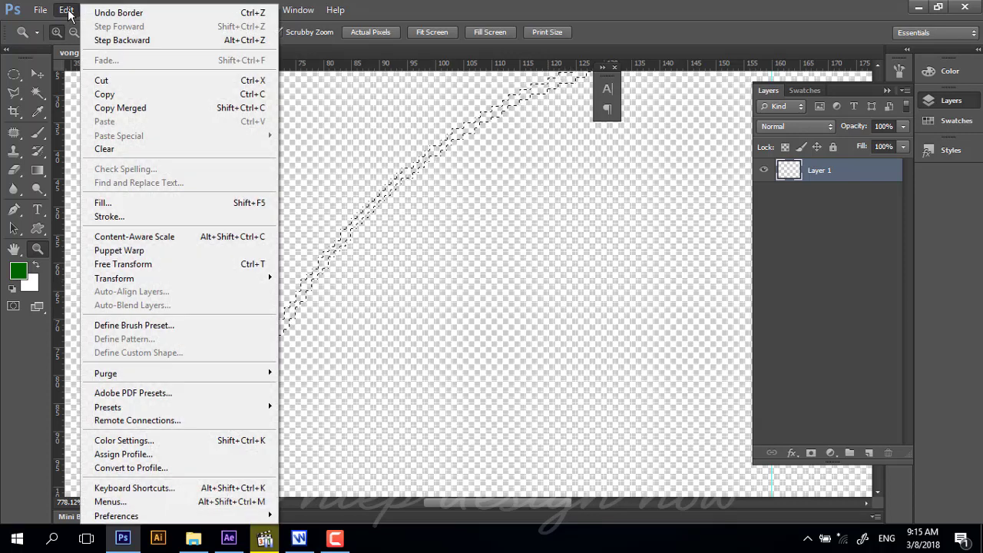
pyautogui.click(143, 207)
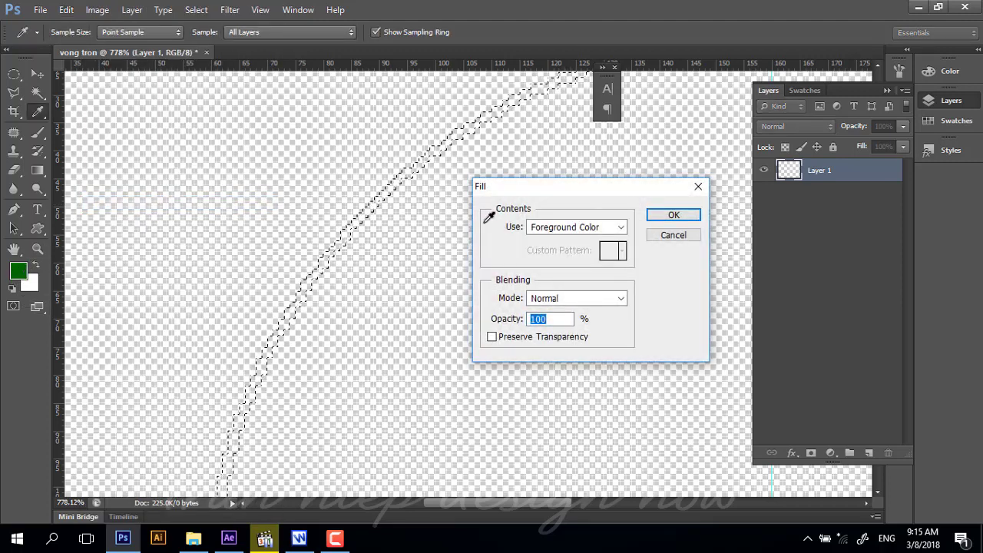
pyautogui.click(564, 225)
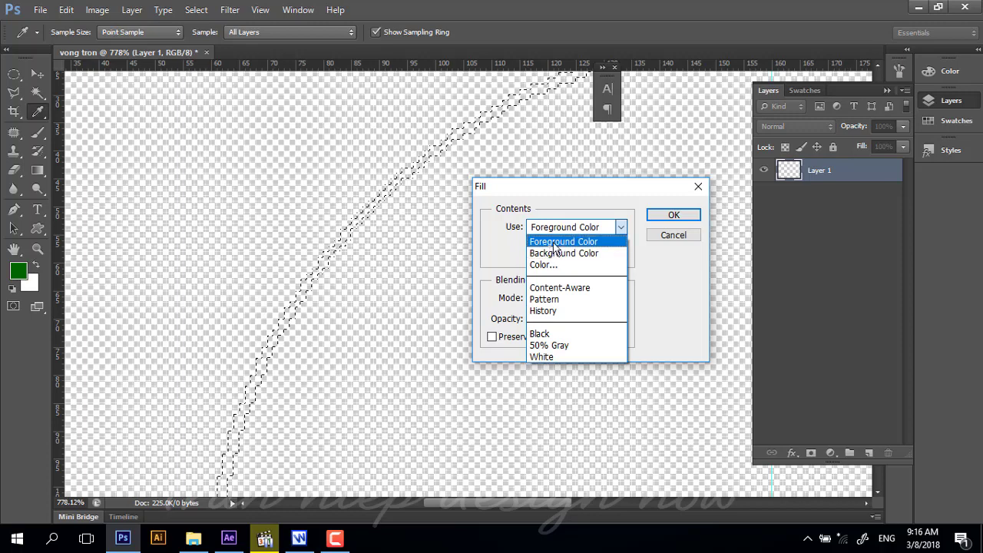
pyautogui.click(554, 243)
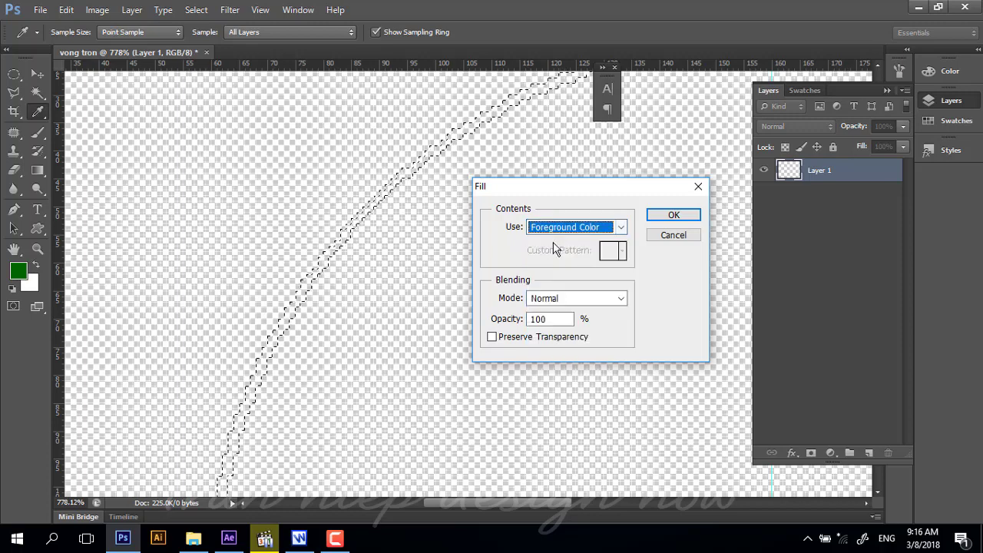
pyautogui.click(678, 216)
pyautogui.hotkey('ctrl', 'd')
pyautogui.press('z')
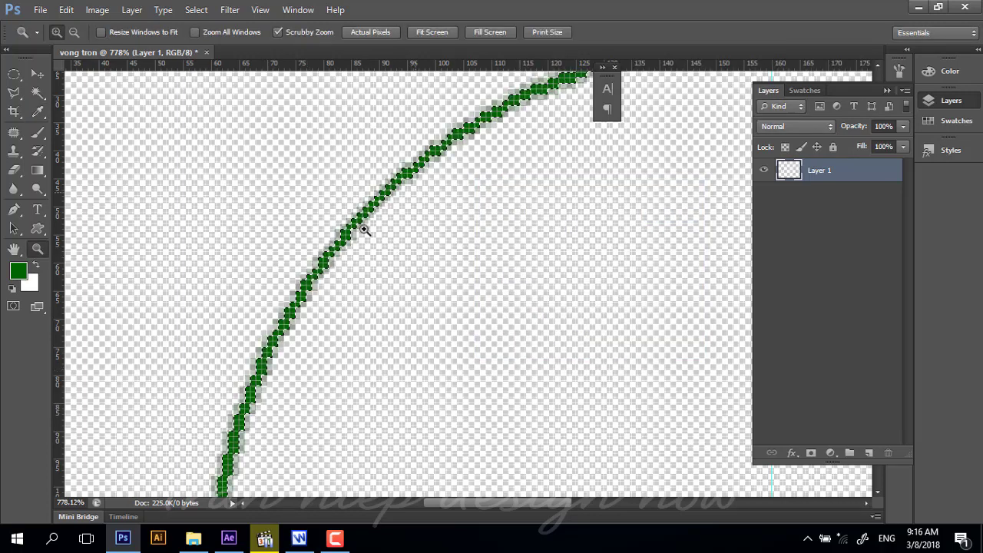
# Deselect the ring and duplicate Layer 1 as Layer 1 copy.
pyautogui.moveTo(323, 265); pyautogui.dragTo(219, 88)
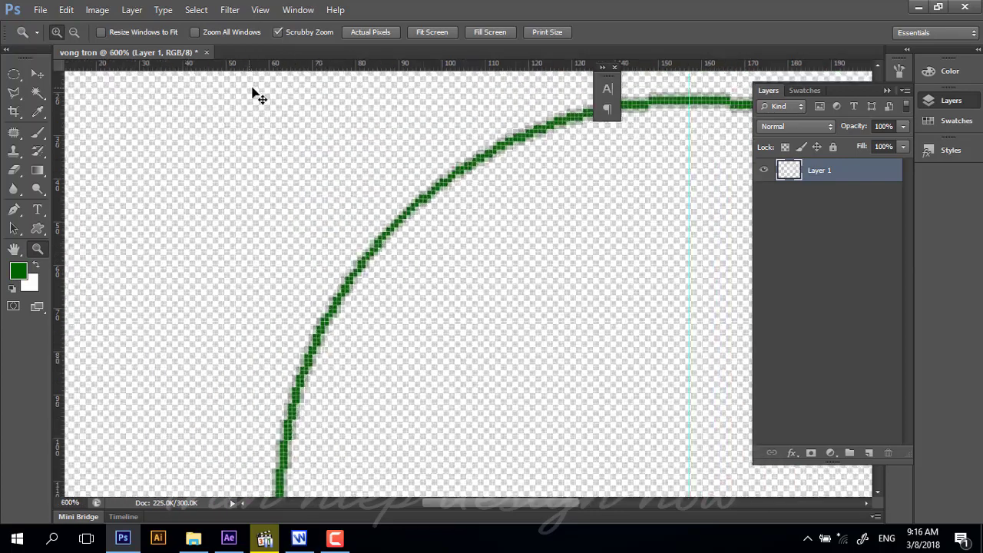
pyautogui.hotkey('ctrl', '1')
pyautogui.hotkey('ctrl', 'z')
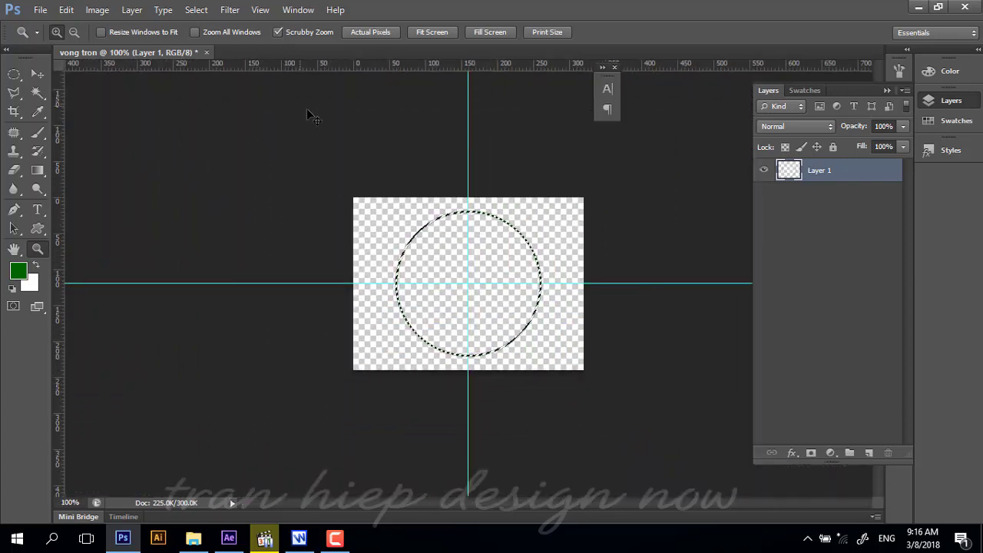
pyautogui.click(436, 131)
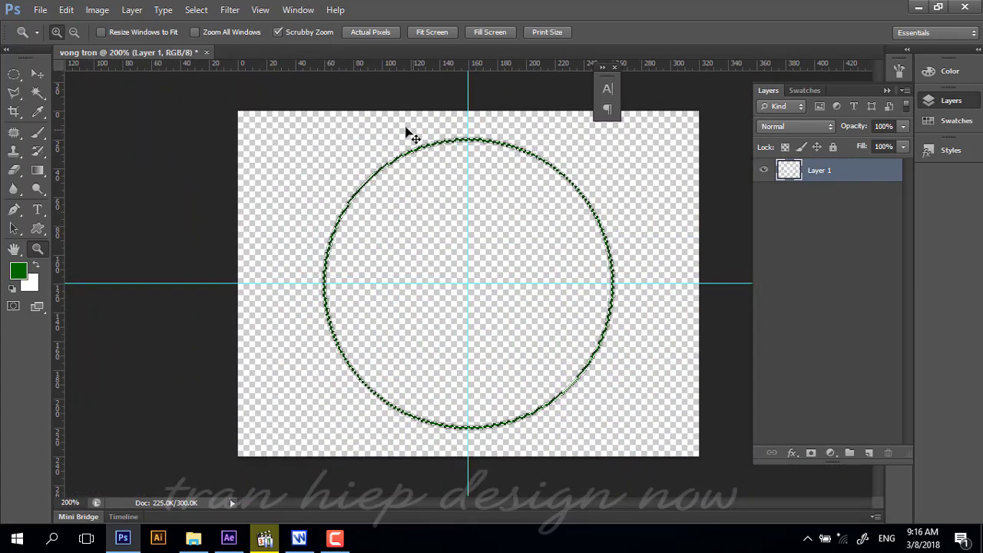
pyautogui.press('v')
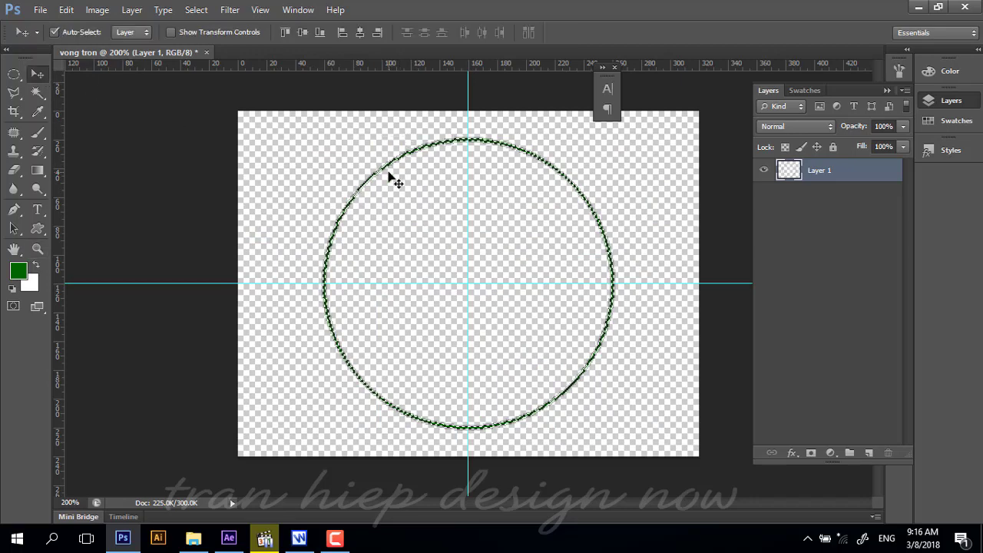
pyautogui.click(203, 12)
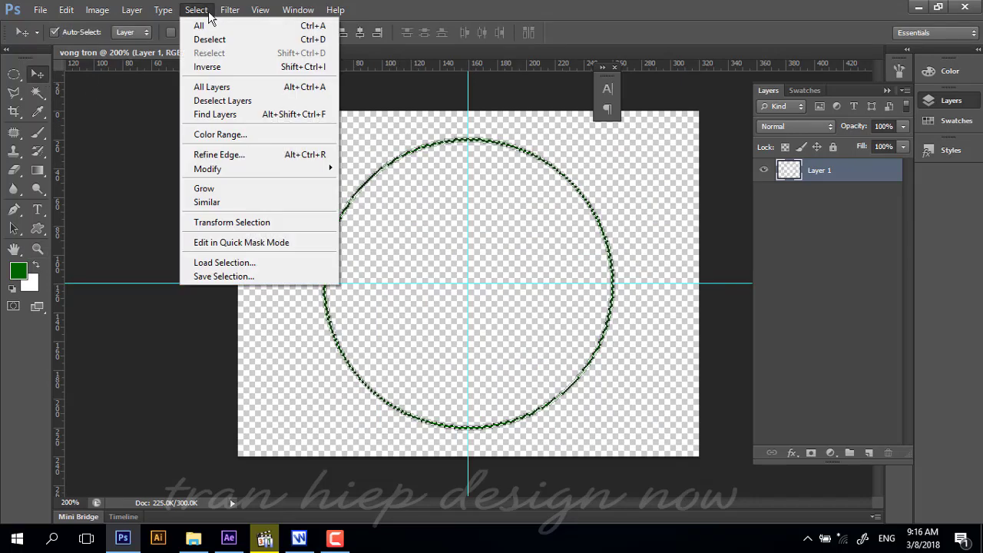
pyautogui.click(219, 39)
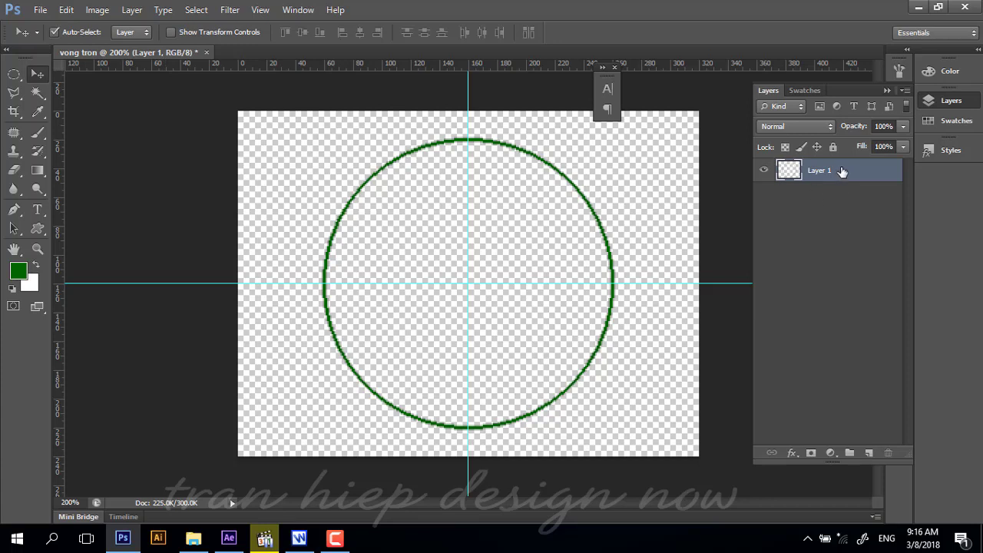
pyautogui.moveTo(841, 170); pyautogui.dragTo(869, 452)
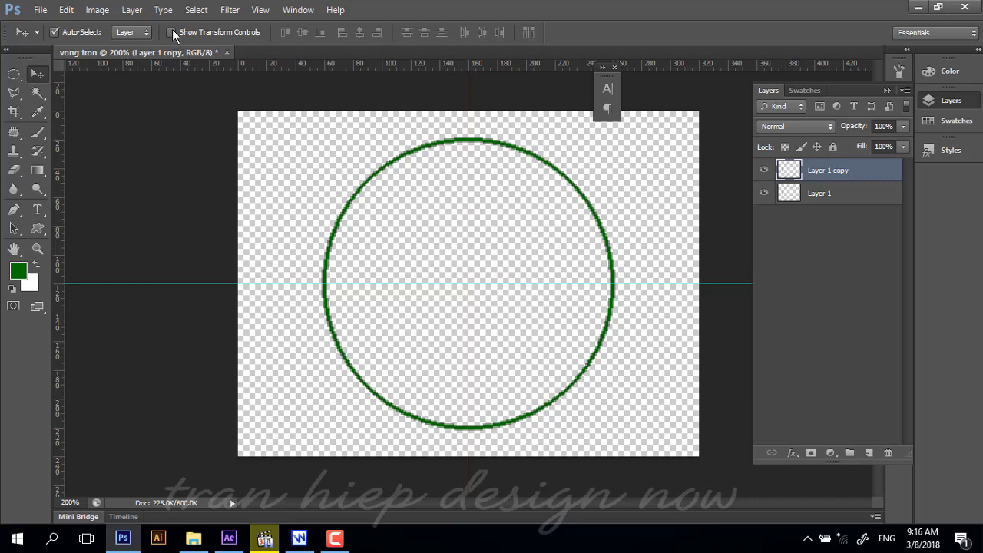
# Free Transform the copied ring down to about 94% around its centre.
pyautogui.click(66, 10)
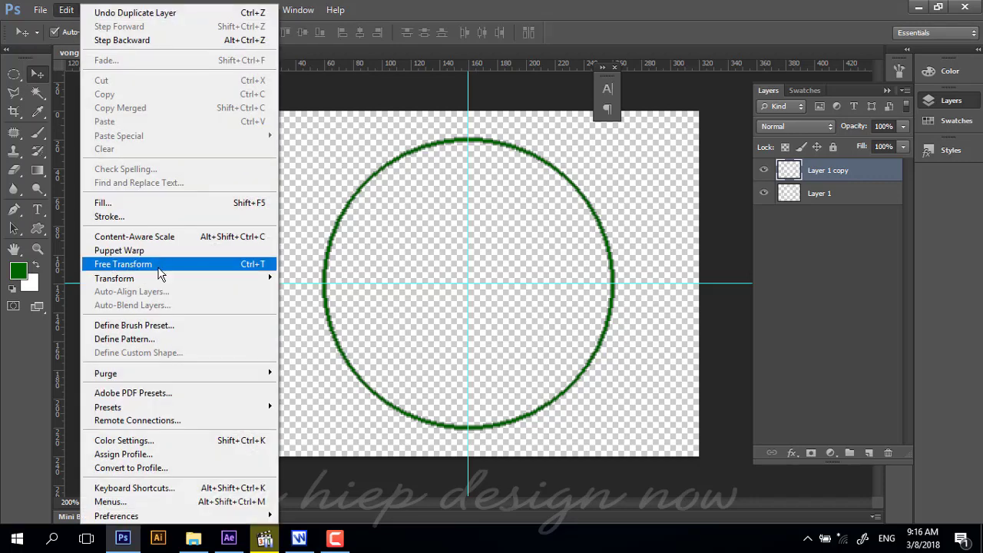
pyautogui.click(156, 268)
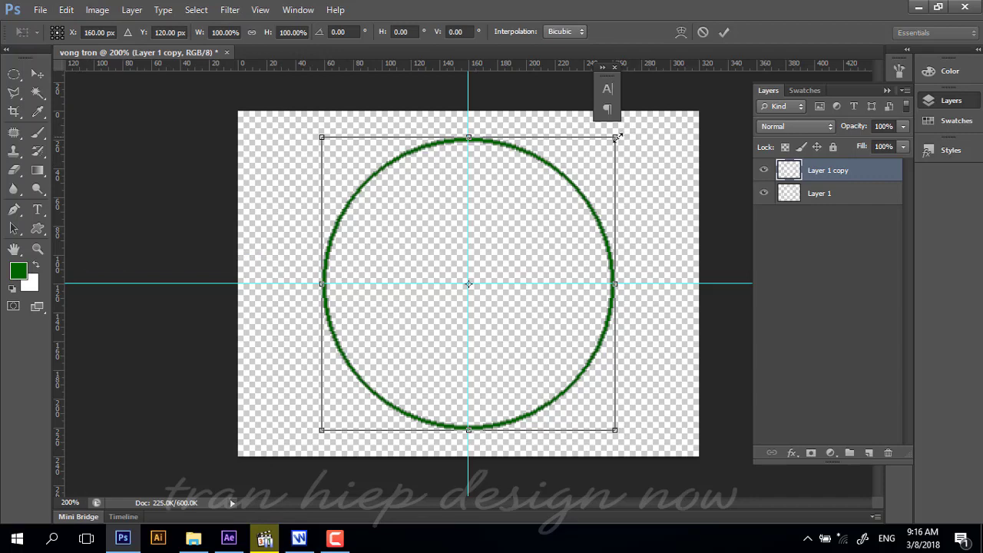
pyautogui.moveTo(616, 137); pyautogui.dragTo(608, 145)
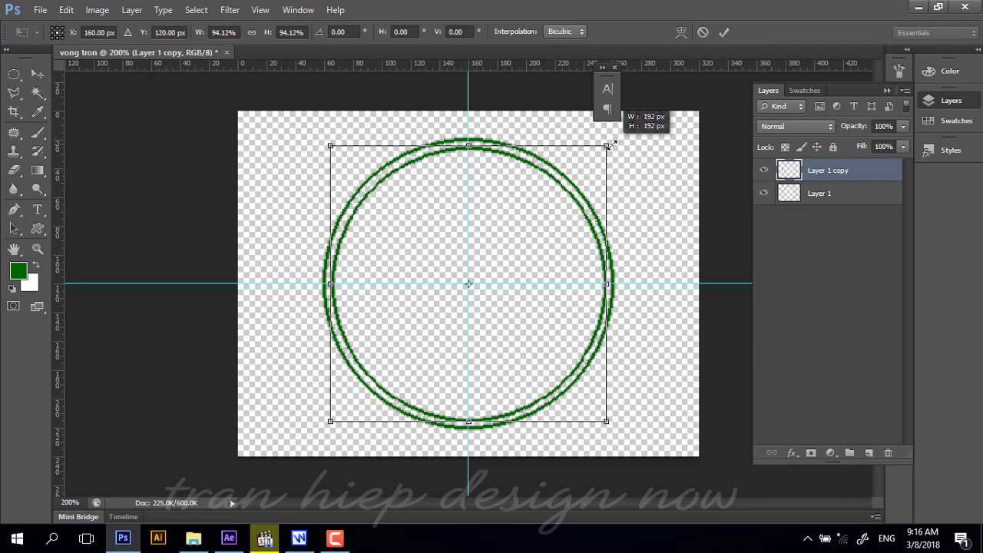
pyautogui.press('Return')
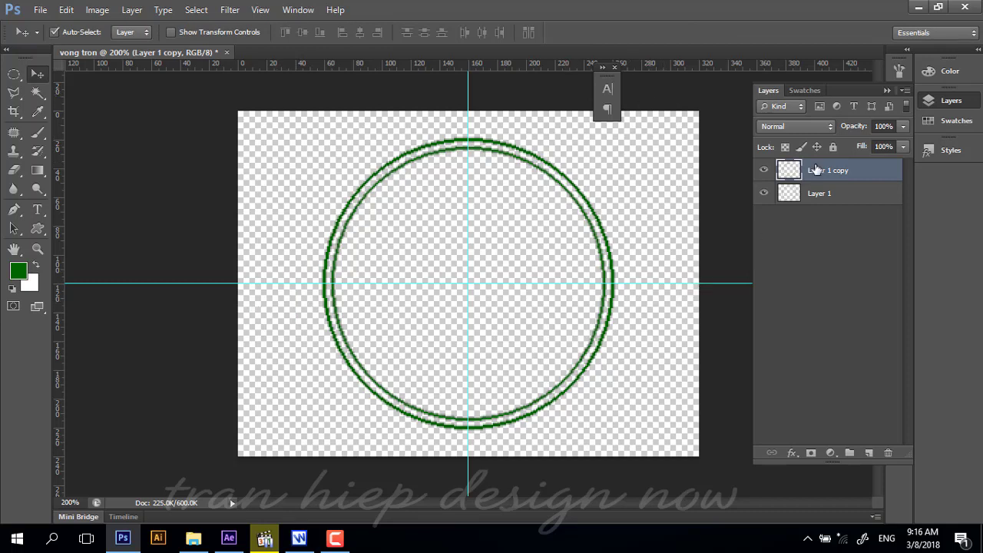
# On new Layer 2, fill a single pixel row along the horizontal guide green.
pyautogui.click(868, 453)
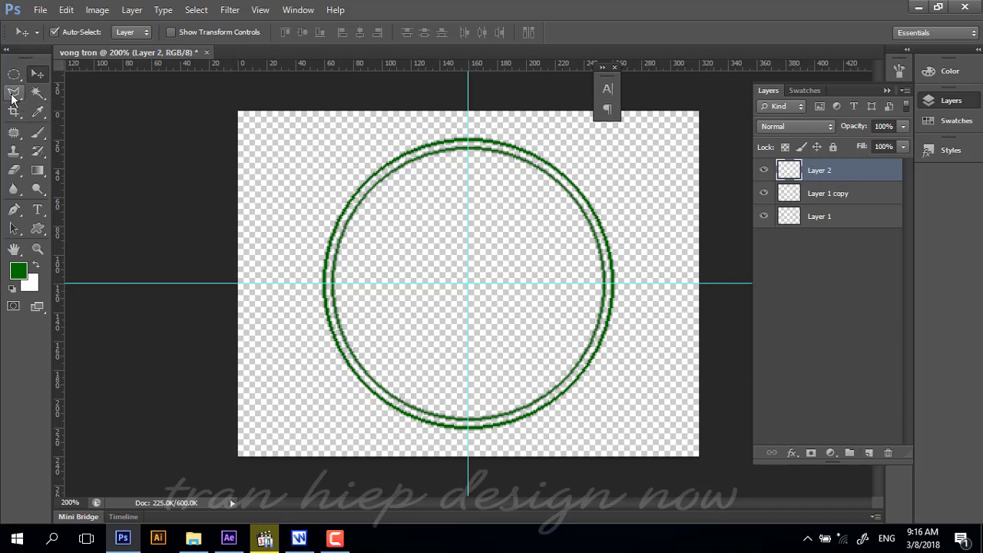
pyautogui.click(20, 77)
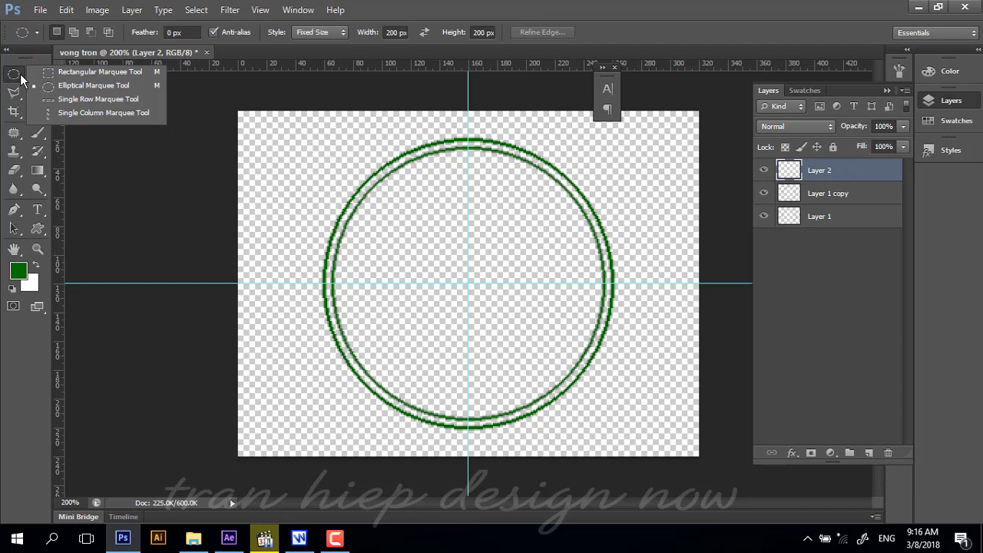
pyautogui.click(73, 98)
pyautogui.click(283, 283)
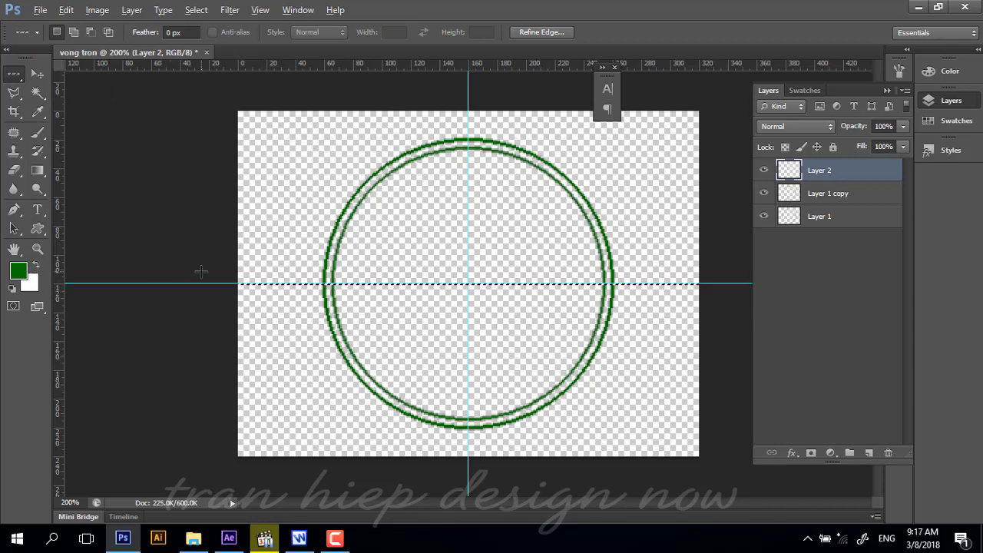
pyautogui.click(67, 10)
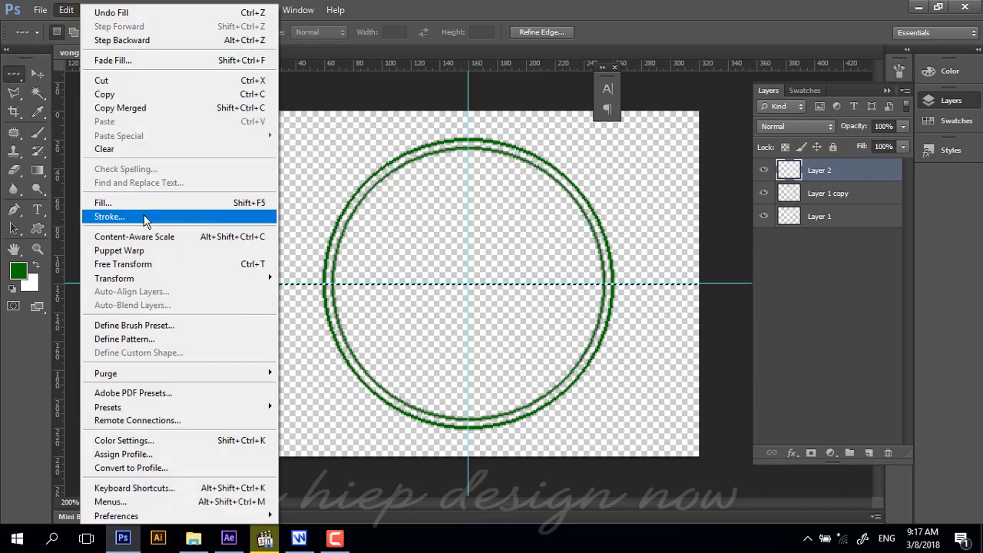
pyautogui.click(102, 202)
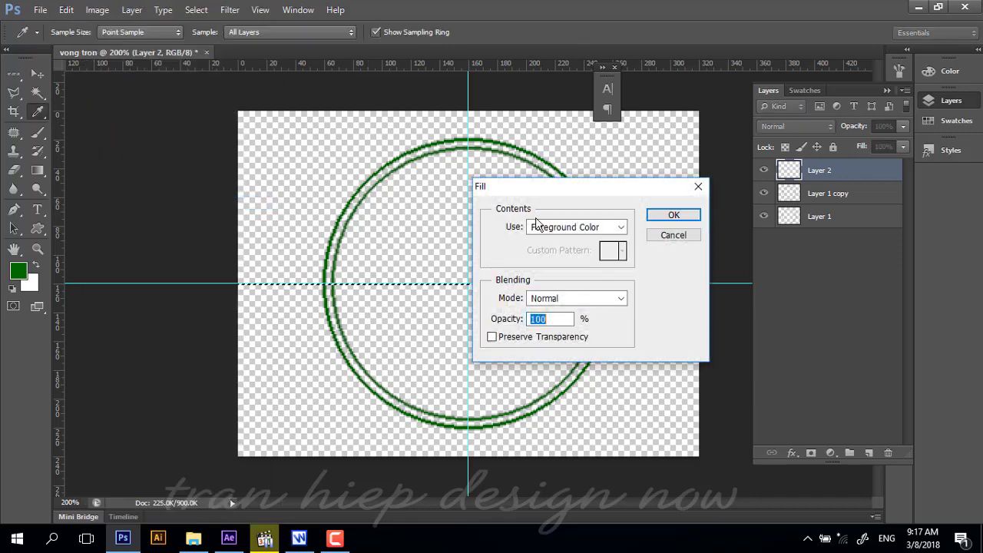
pyautogui.click(666, 216)
pyautogui.press('m')
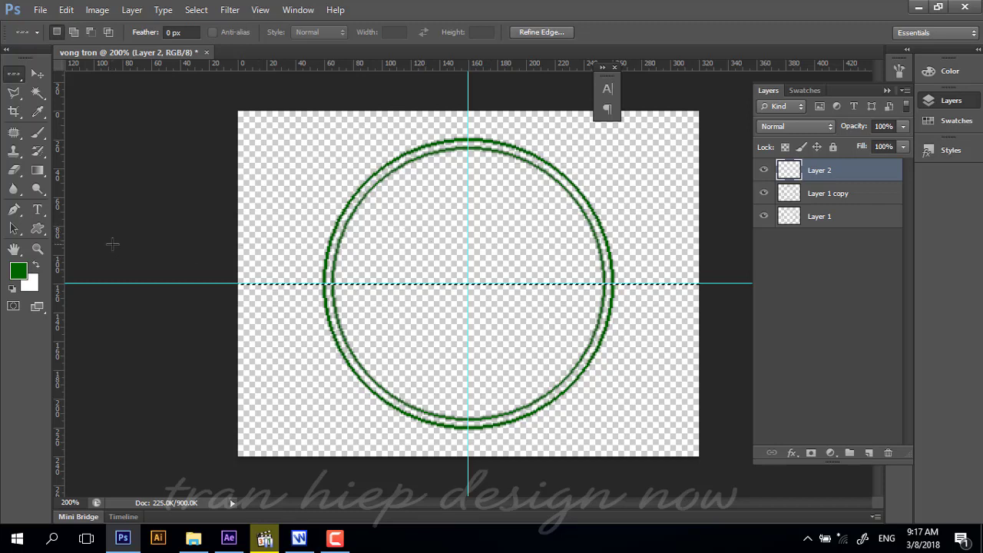
pyautogui.hotkey('ctrl', 'd')
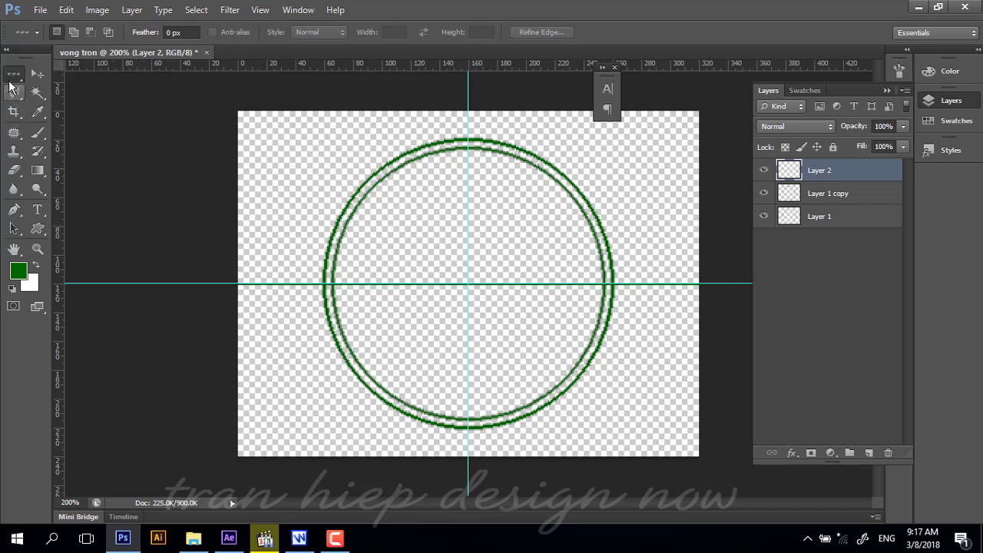
# Select a single pixel column along the vertical guide, then deselect.
pyautogui.rightClick(14, 73)
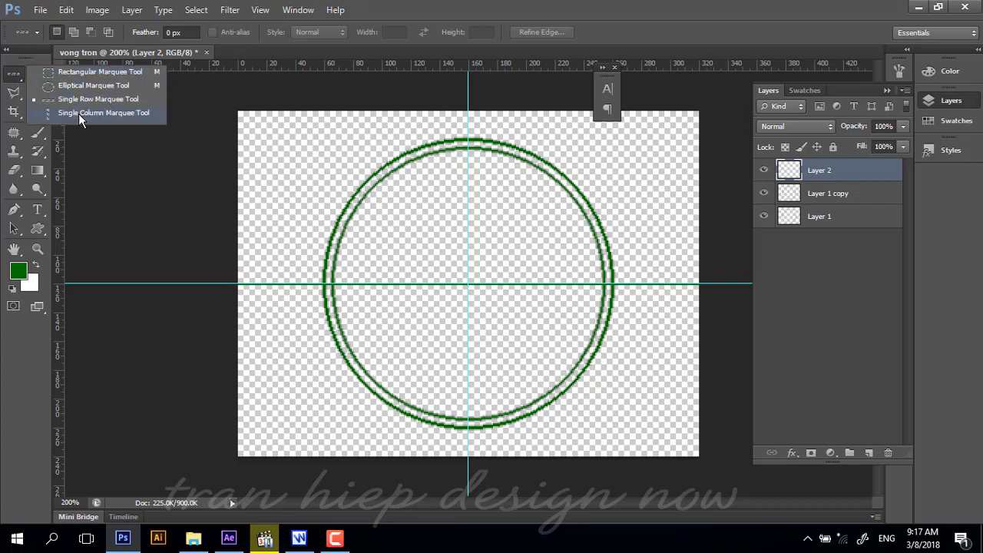
pyautogui.click(81, 114)
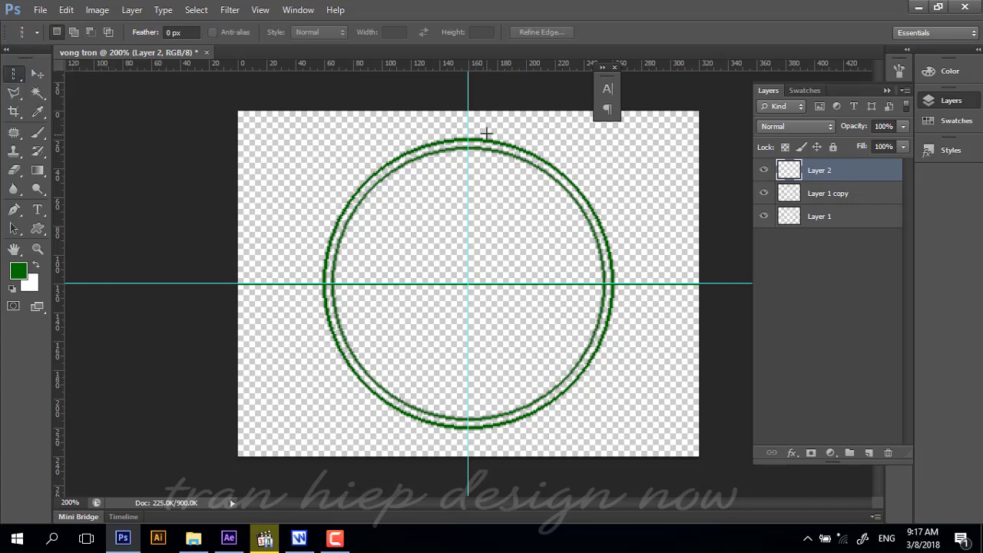
pyautogui.click(467, 129)
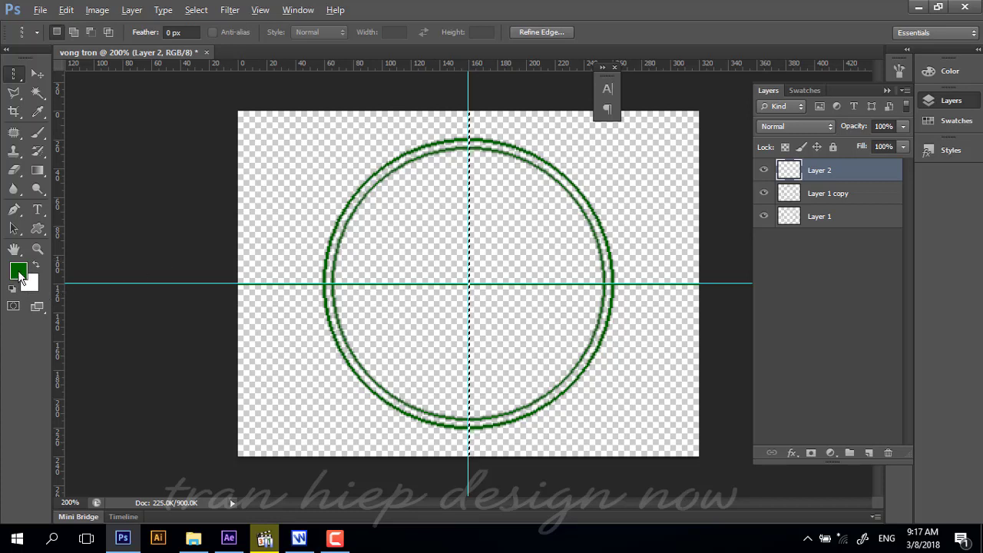
pyautogui.hotkey('ctrl', 'd')
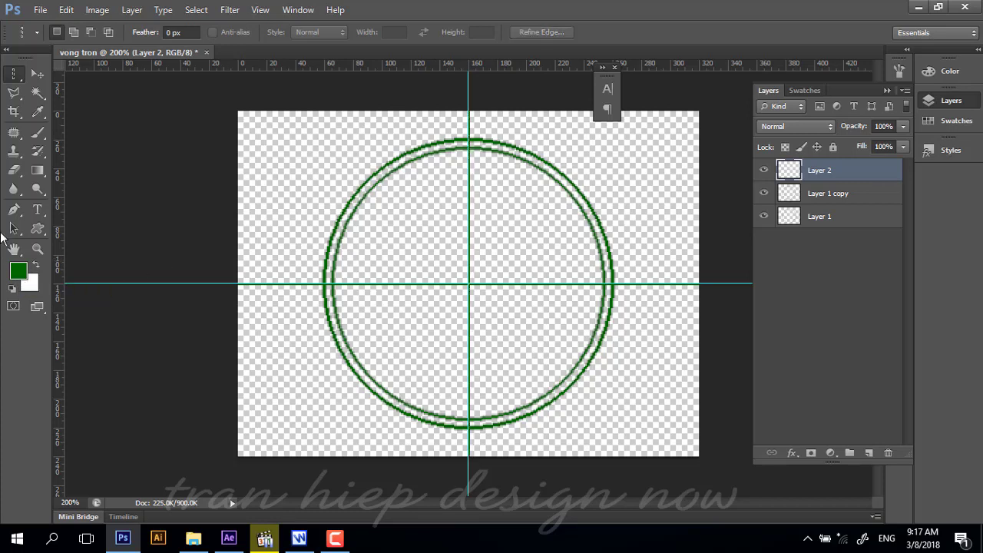
# Return to the Move tool and pick the After Effect folder as the Save As destination.
pyautogui.click(37, 74)
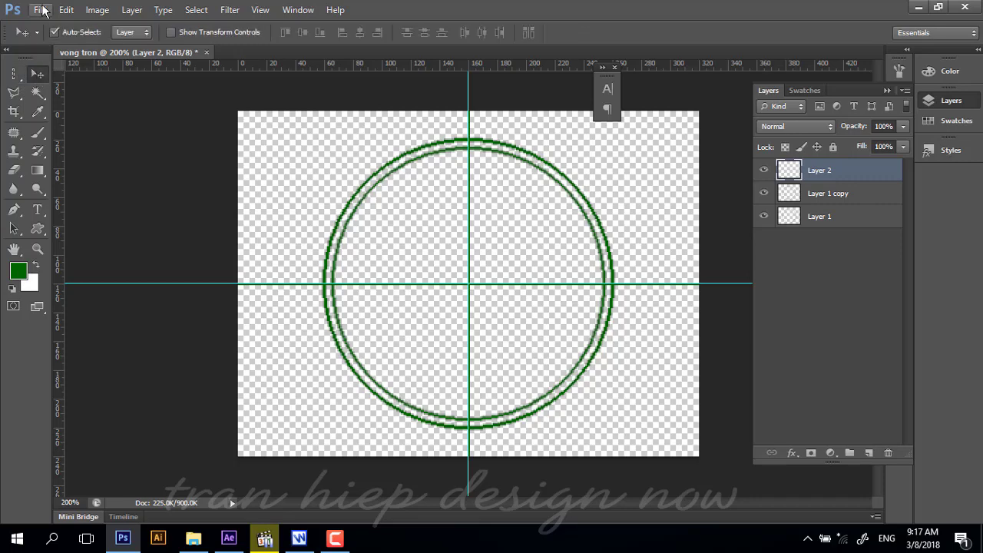
pyautogui.click(40, 9)
pyautogui.click(81, 186)
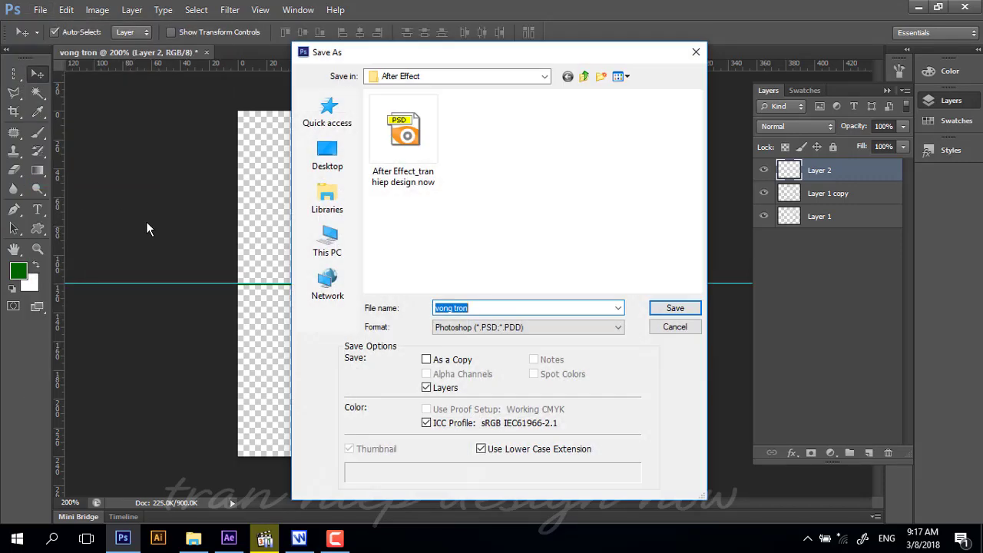
pyautogui.click(485, 78)
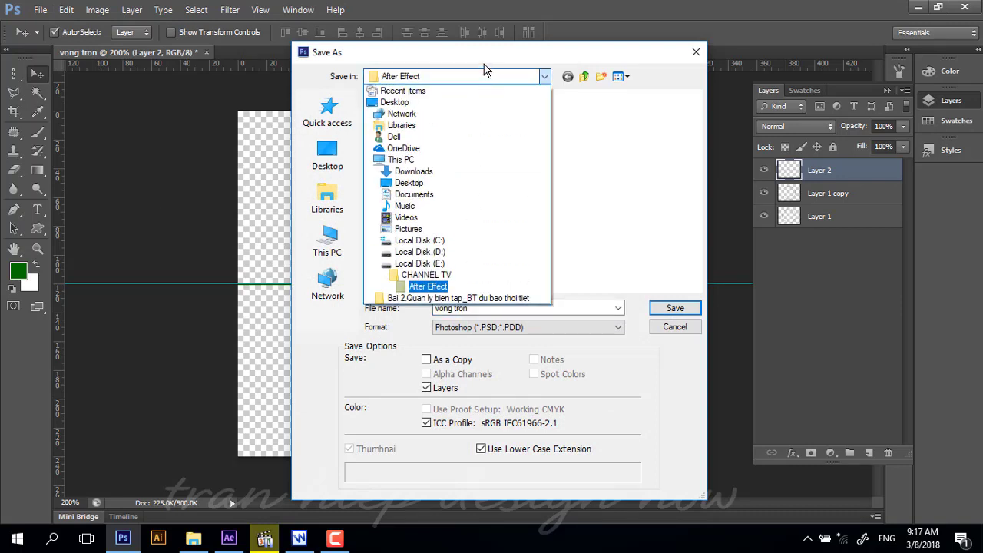
pyautogui.click(477, 284)
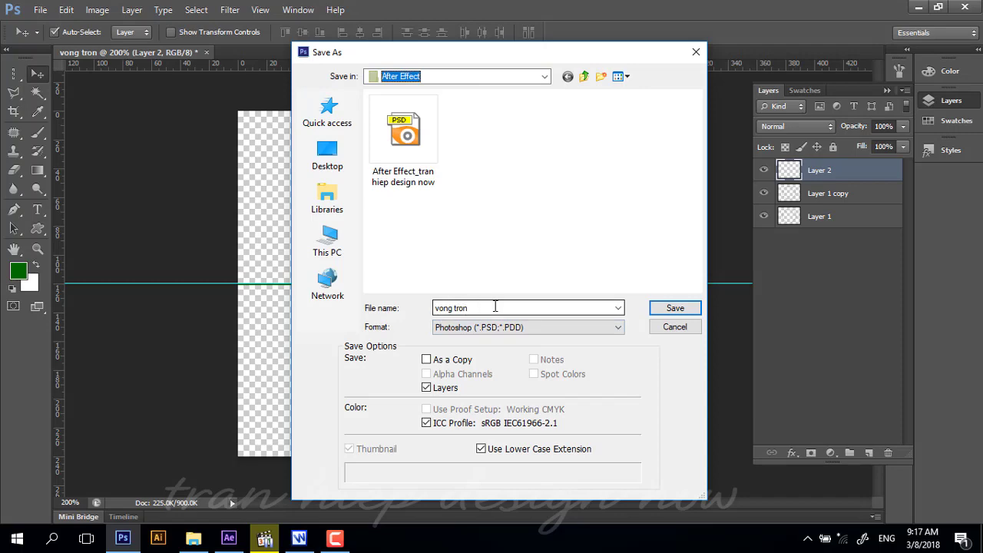
# Save as 'vong tron' in Photoshop PSD format with Maximize Compatibility, then view it in its folder.
pyautogui.click(496, 308)
pyautogui.click(494, 327)
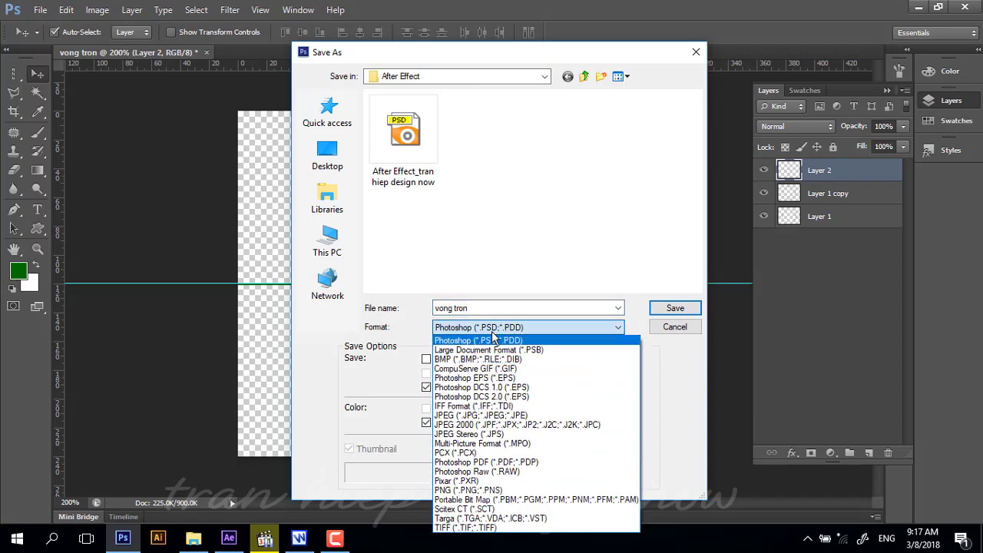
pyautogui.click(448, 339)
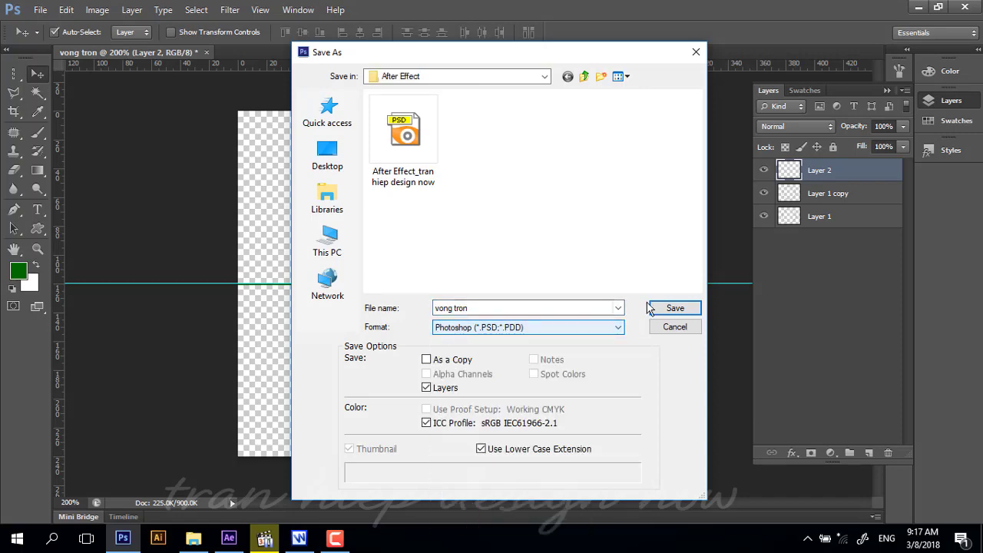
pyautogui.click(672, 309)
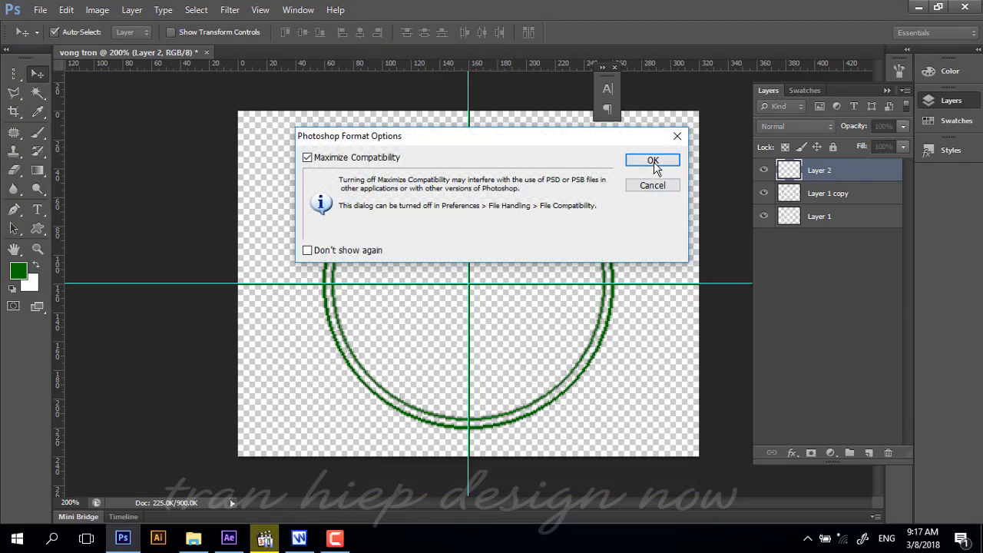
pyautogui.click(652, 160)
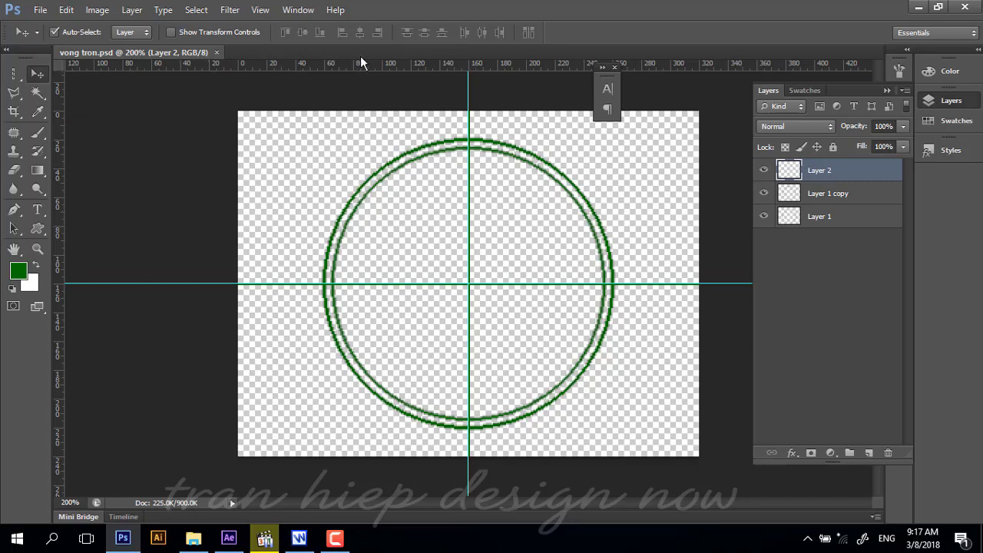
pyautogui.click(918, 7)
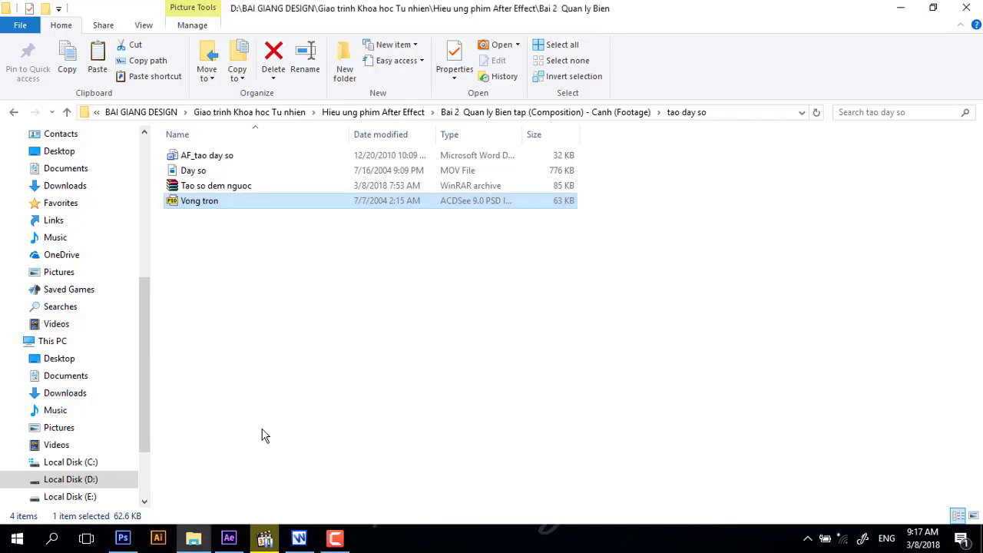
pyautogui.click(250, 274)
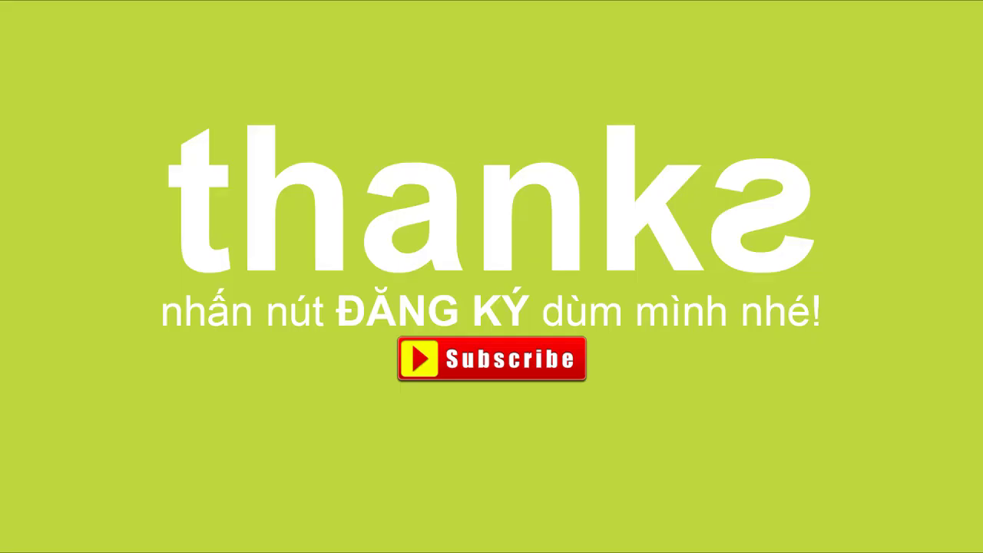